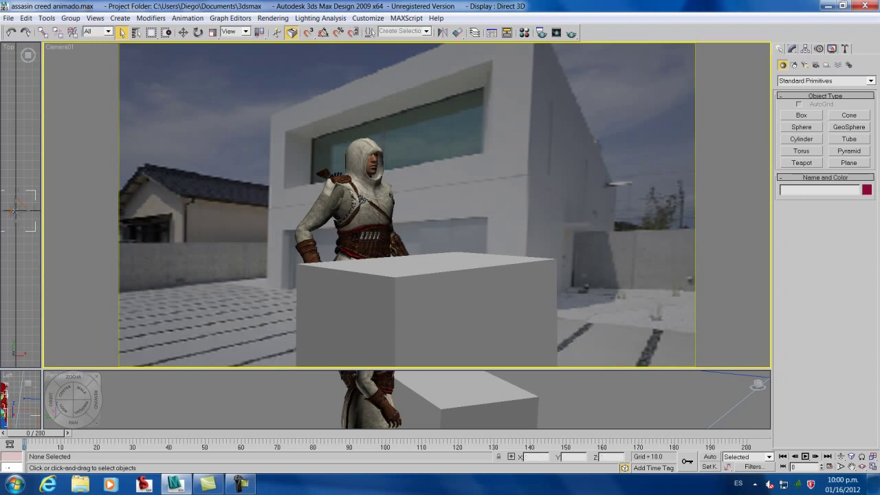
# Play the animation, stop it at frame 164, and shrink the camera viewport.
pyautogui.click(806, 457)
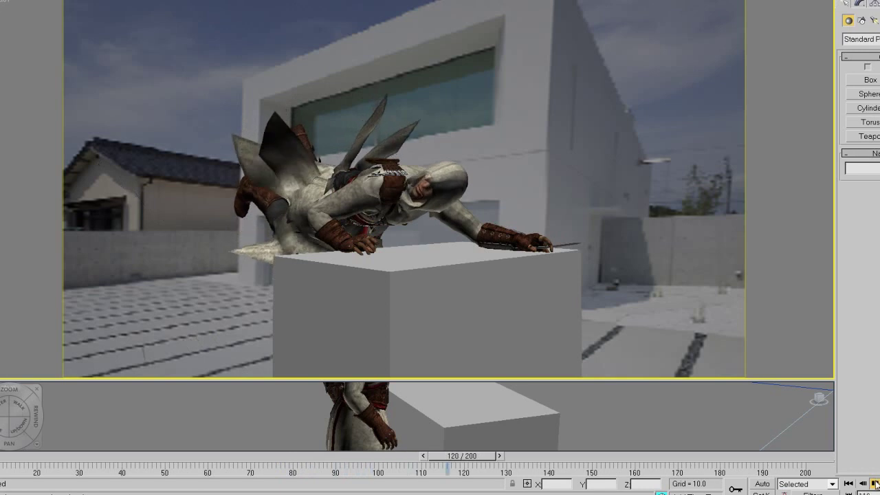
pyautogui.click(874, 484)
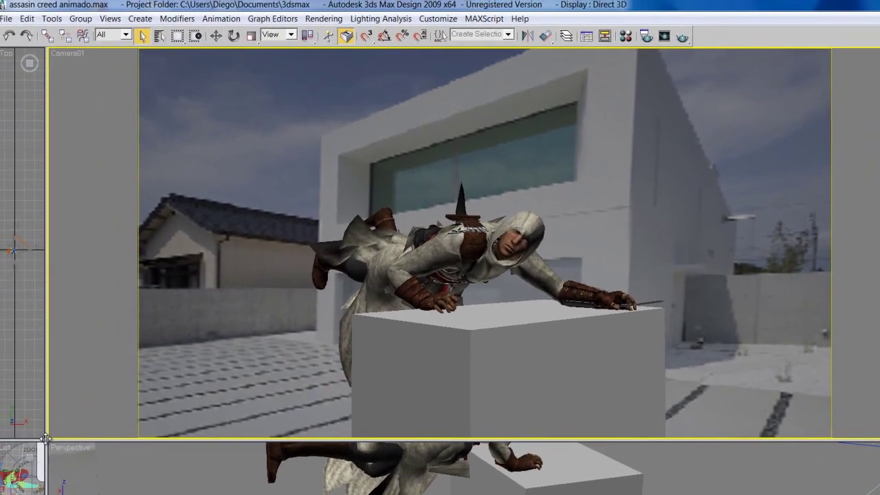
pyautogui.moveTo(45, 438); pyautogui.dragTo(77, 176)
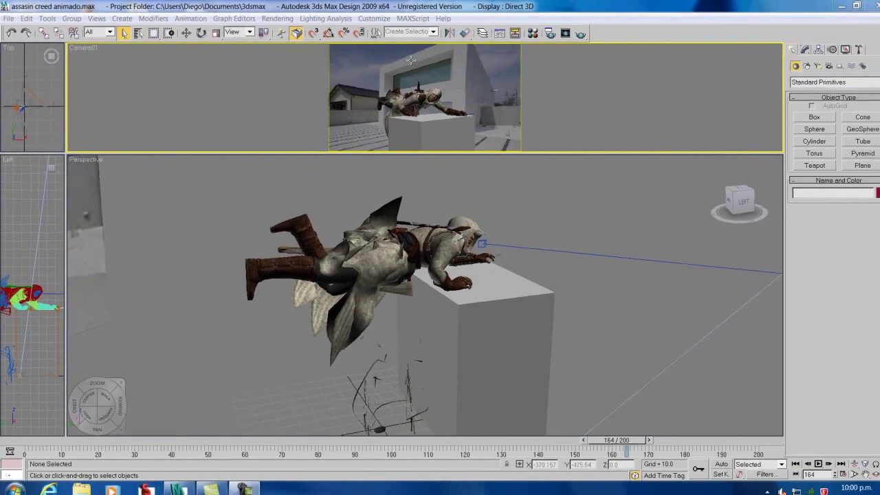
# Zoom out and orbit the Perspective view to show the house backdrop, camera and character.
pyautogui.click(450, 339)
pyautogui.scroll(-4, 382, 288)
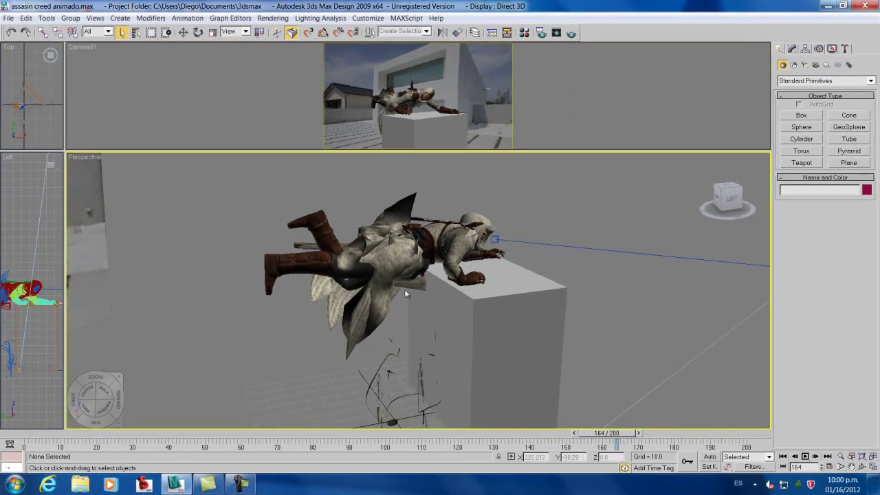
pyautogui.scroll(-3, 263, 275)
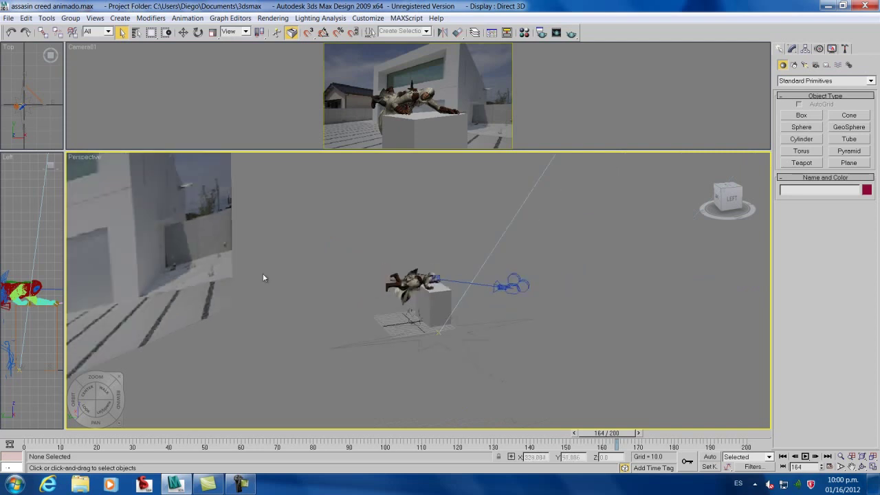
pyautogui.keyDown('alt'); pyautogui.moveTo(81, 219); pyautogui.dragTo(232, 242, button='middle'); pyautogui.keyUp('alt')
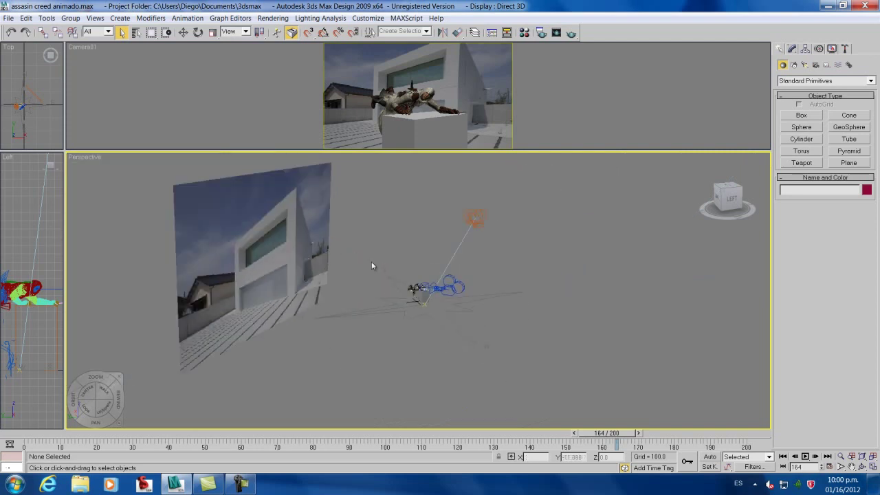
pyautogui.scroll(3, 430, 289)
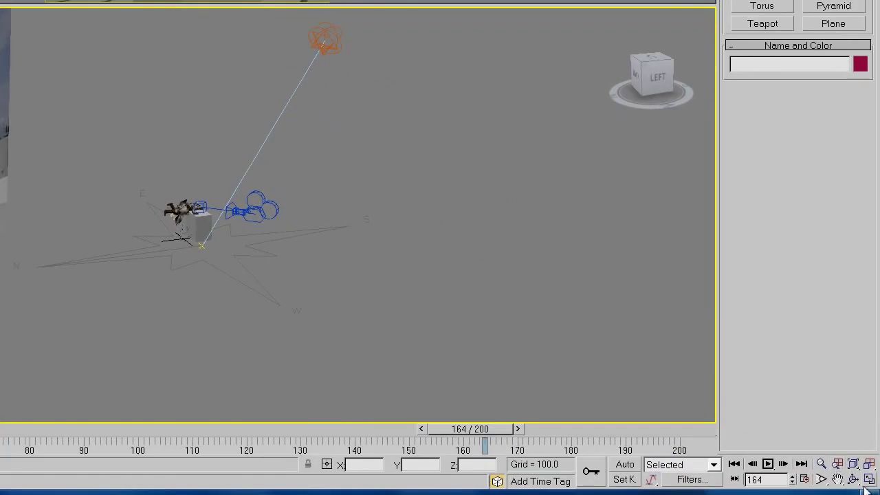
pyautogui.click(853, 479)
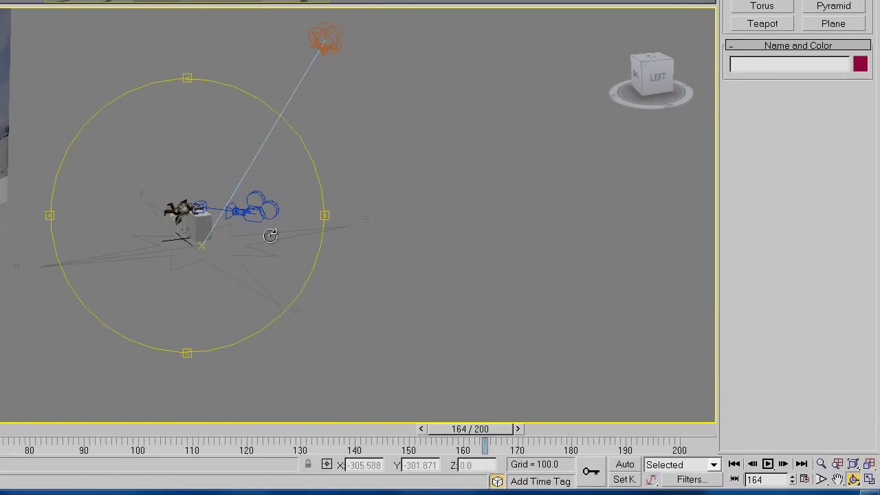
pyautogui.moveTo(324, 268); pyautogui.dragTo(281, 216)
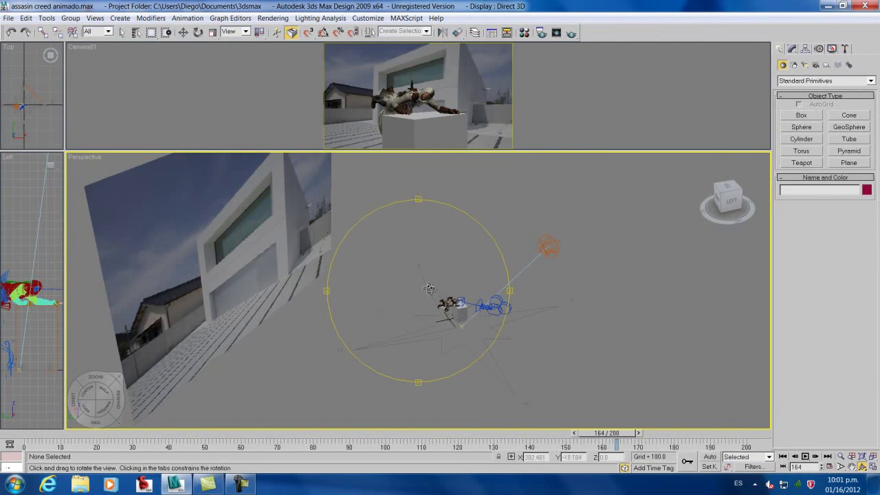
pyautogui.moveTo(429, 288); pyautogui.dragTo(356, 252)
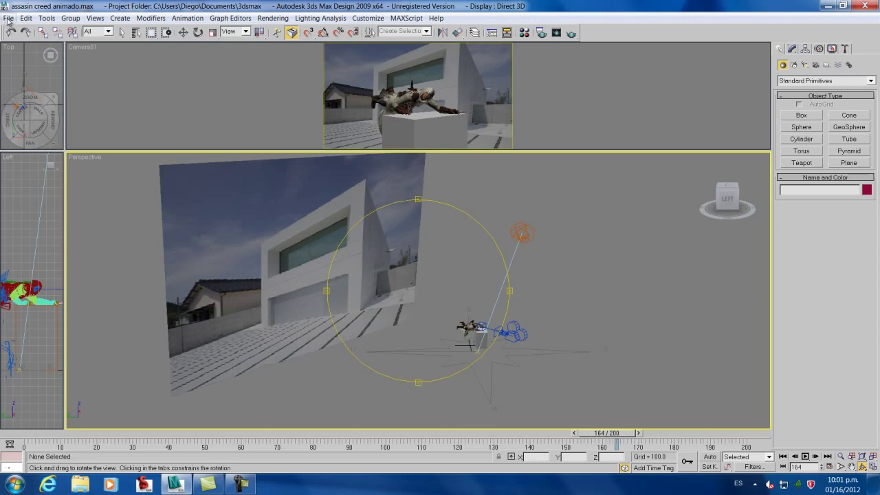
# Reset the scene with File > Reset, confirming the clear.
pyautogui.click(8, 18)
pyautogui.click(25, 42)
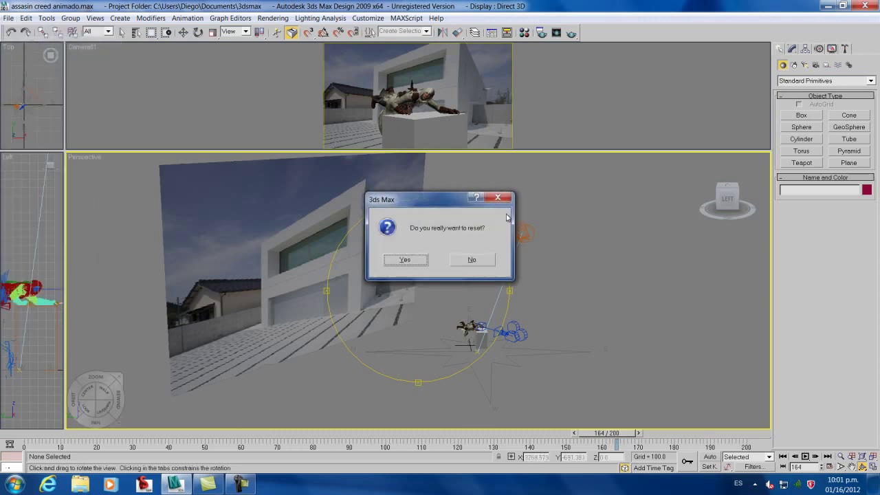
pyautogui.click(412, 260)
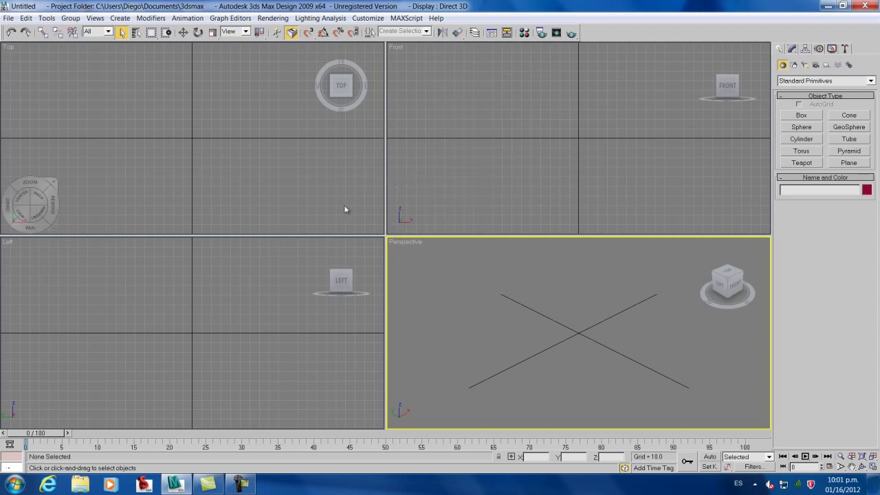
# Import altair.obj from the Altair Model folder into the Perspective viewport.
pyautogui.click(828, 7)
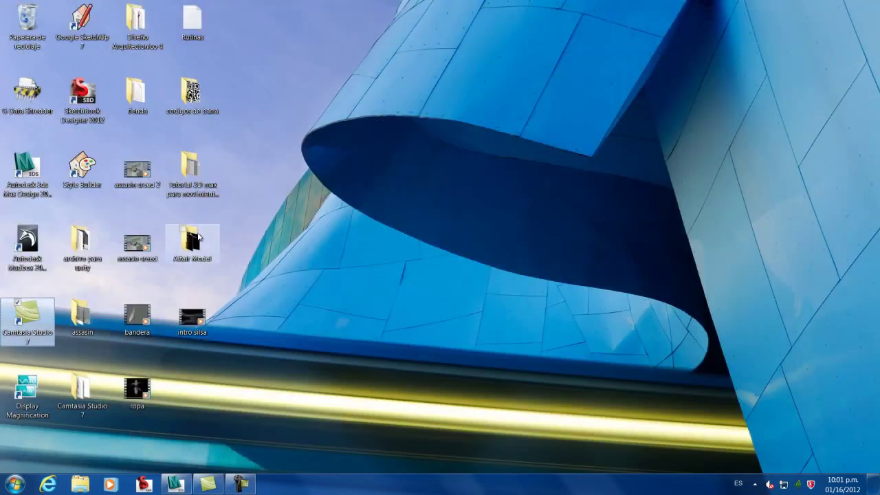
pyautogui.doubleClick(193, 240)
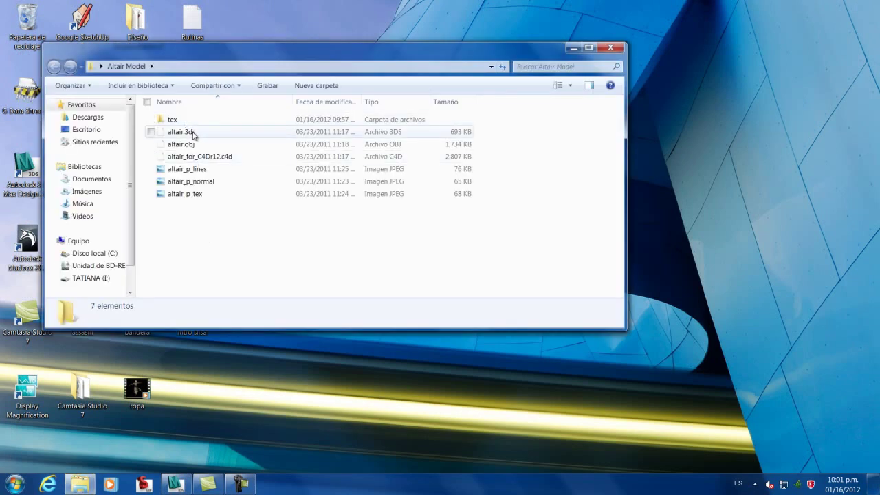
pyautogui.click(191, 145)
pyautogui.moveTo(190, 144); pyautogui.dragTo(533, 296)
pyautogui.moveTo(571, 335); pyautogui.dragTo(578, 336)
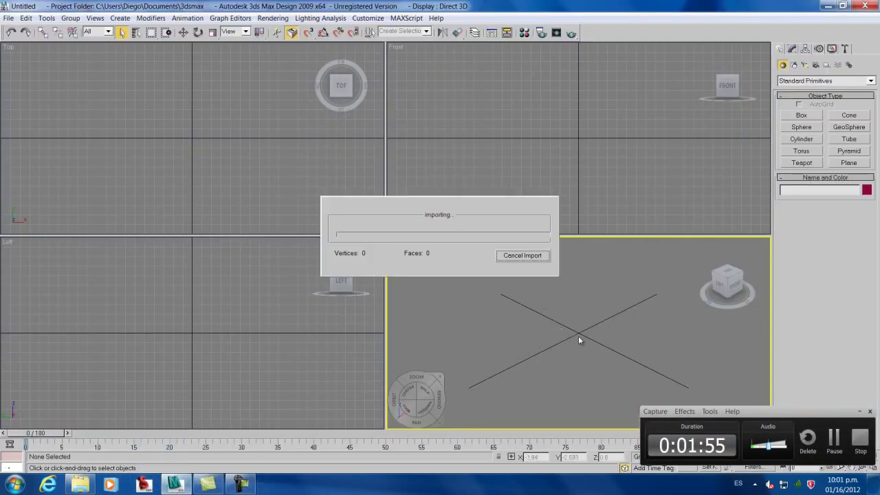
pyautogui.click(860, 412)
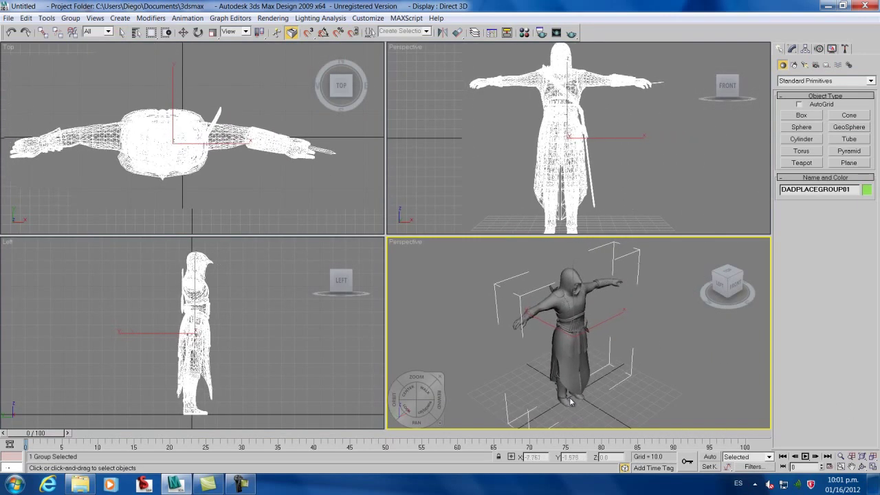
# Enlarge the Perspective viewport and deselect the imported character.
pyautogui.press('w')
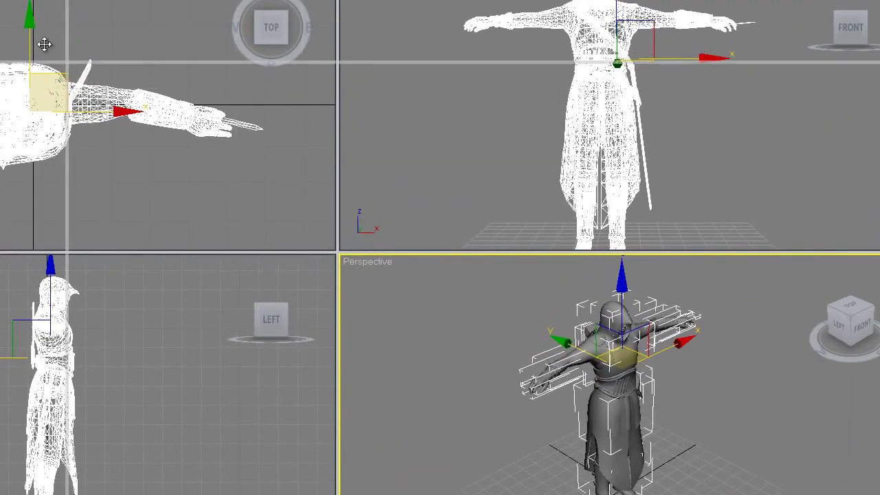
pyautogui.moveTo(335, 252); pyautogui.dragTo(44, 44)
pyautogui.click(578, 294)
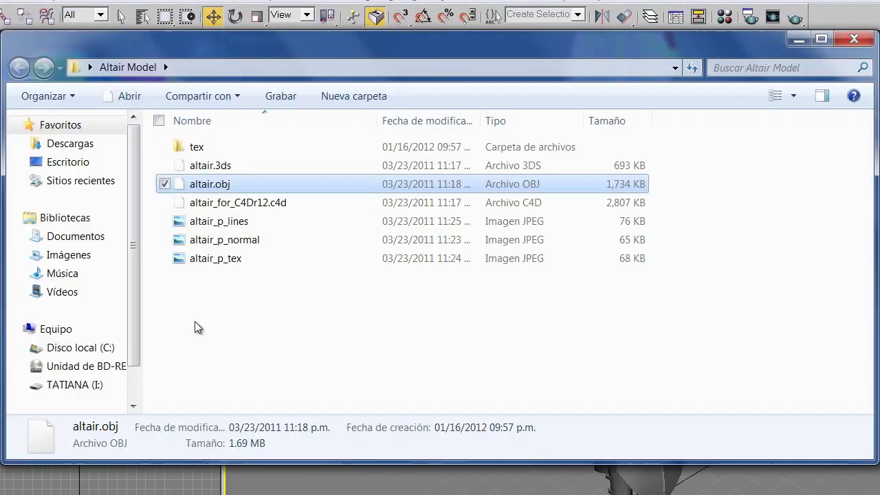
# Open the tex folder, browse its 17 TGA textures, then minimize Explorer.
pyautogui.click(210, 326)
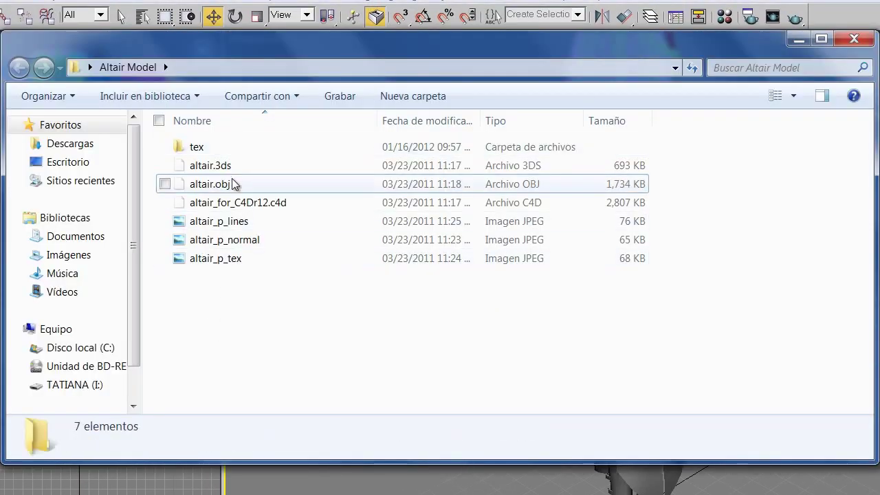
pyautogui.click(203, 149)
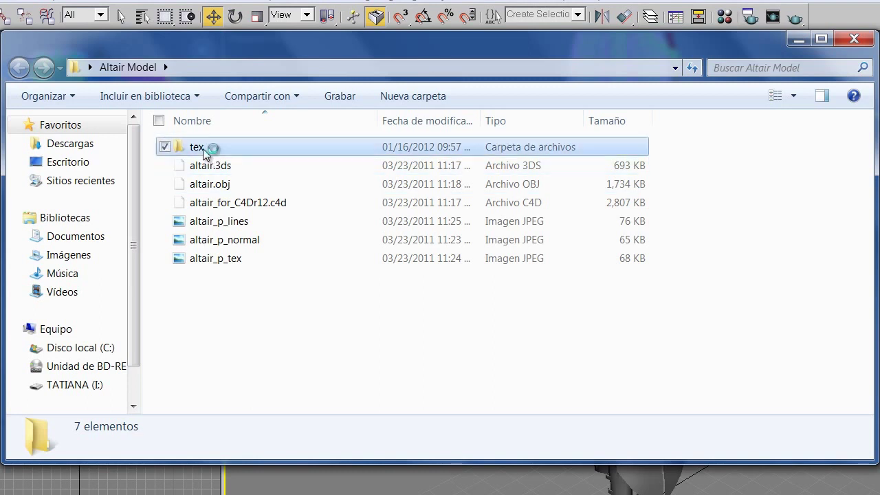
pyautogui.doubleClick(203, 149)
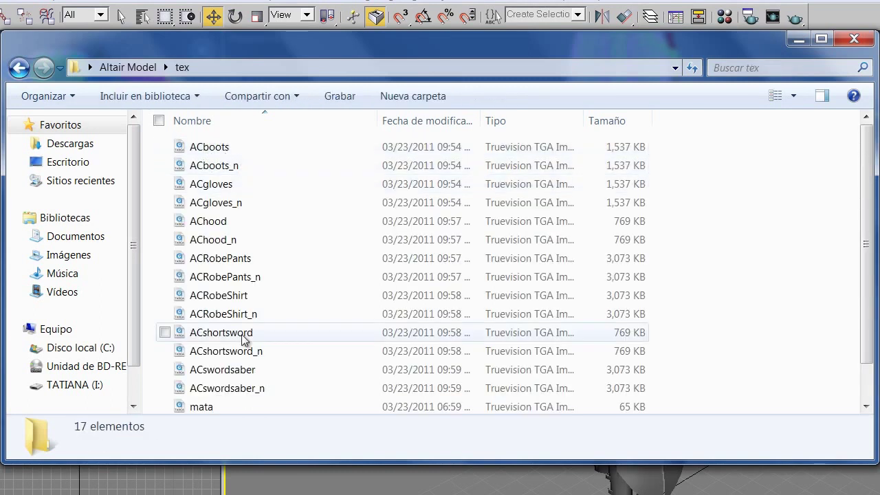
pyautogui.moveTo(867, 227); pyautogui.dragTo(877, 256)
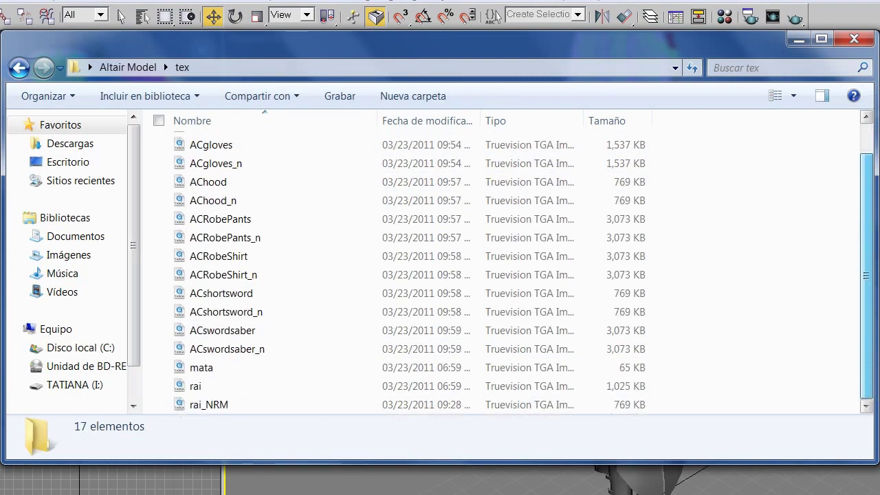
pyautogui.scroll(1, 866, 275)
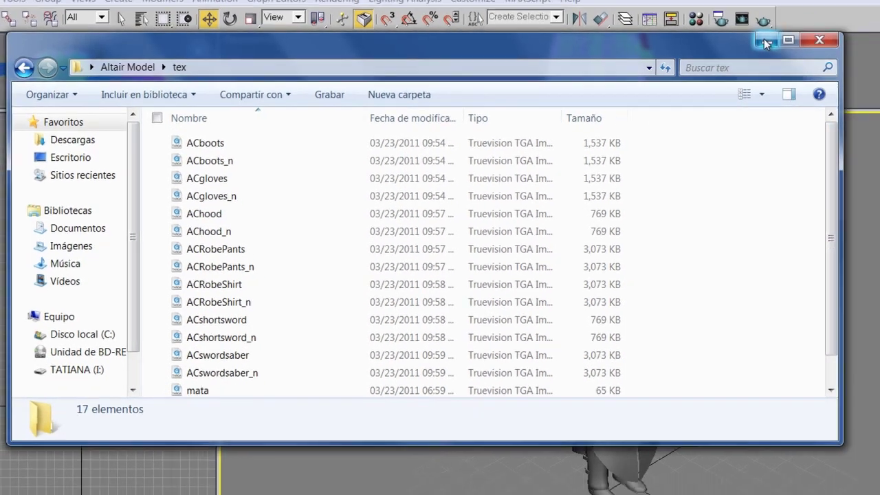
pyautogui.click(765, 41)
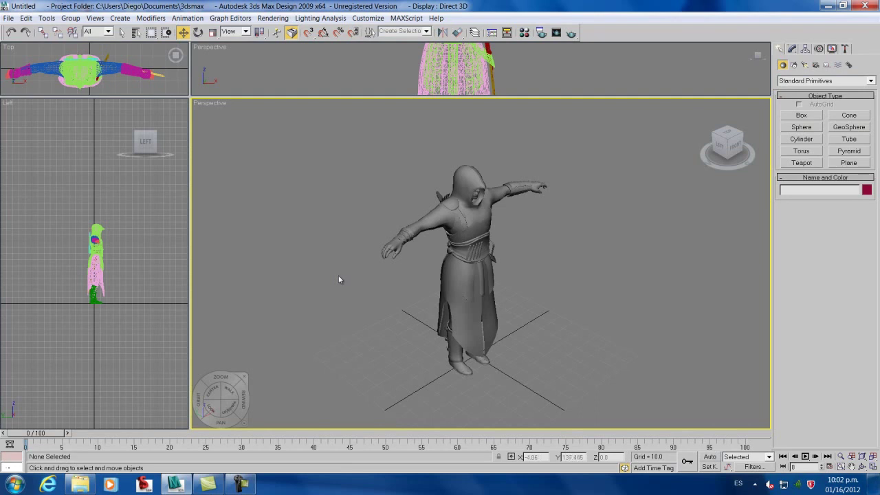
# Open the Material Editor and give the first material the ACboots diffuse map and ACboots_n map.
pyautogui.press('m')
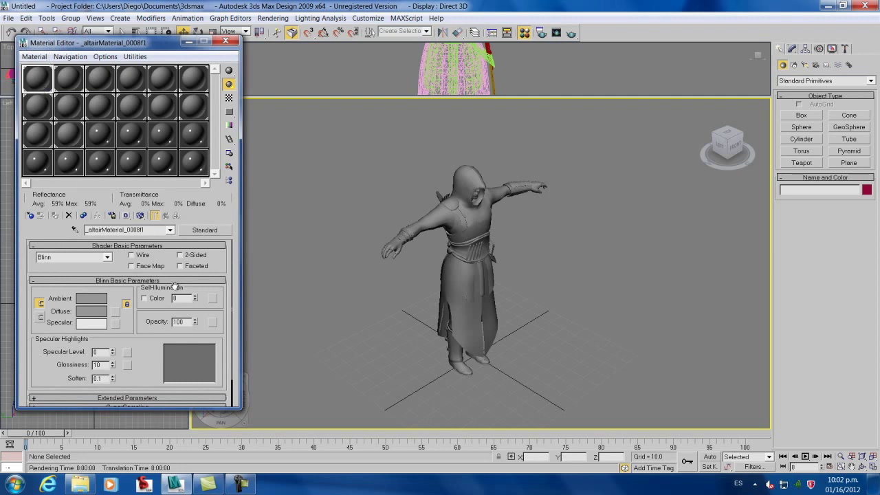
pyautogui.click(80, 484)
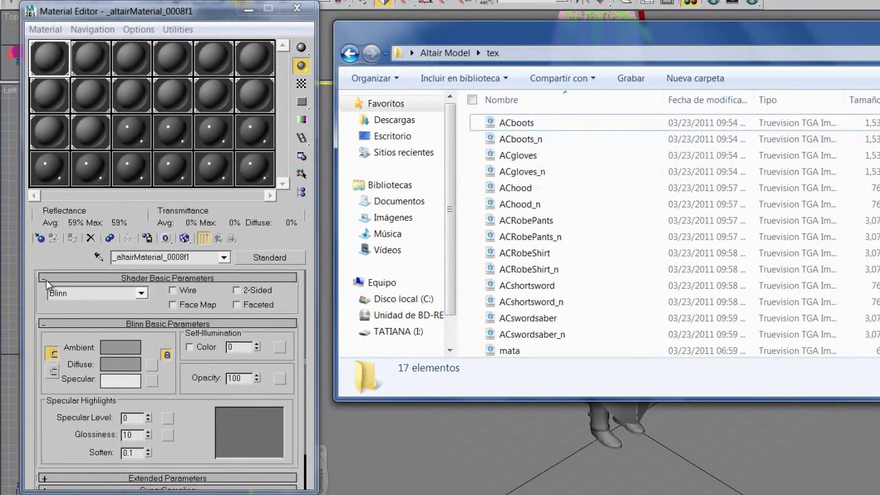
pyautogui.click(43, 284)
pyautogui.click(43, 278)
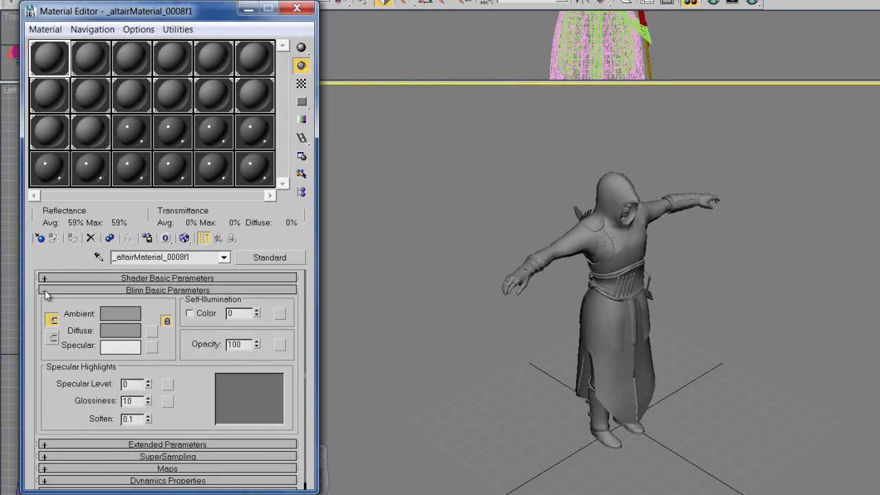
pyautogui.click(44, 291)
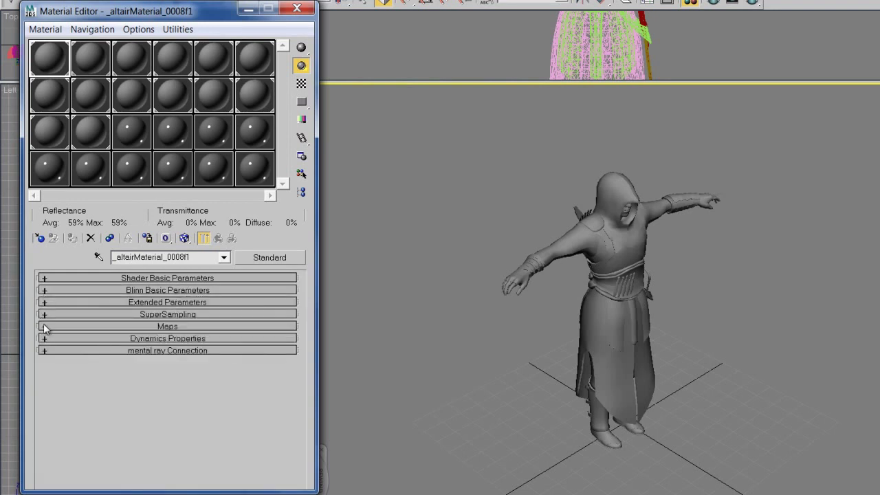
pyautogui.click(43, 325)
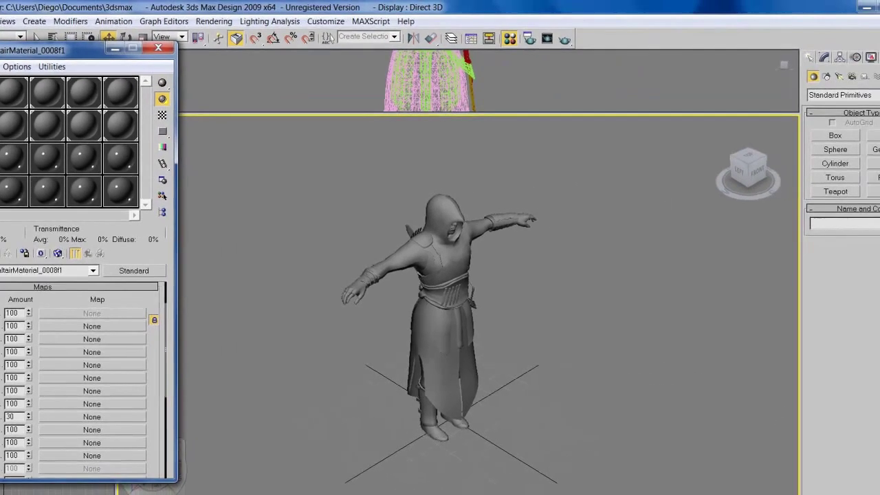
pyautogui.hotkey('alt', 'Tab')
pyautogui.click(451, 133)
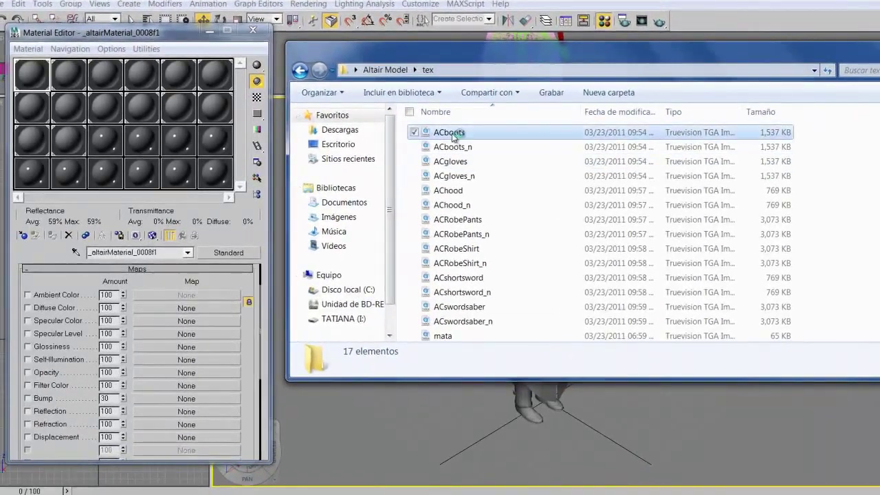
pyautogui.moveTo(453, 136); pyautogui.dragTo(176, 332)
pyautogui.moveTo(146, 306); pyautogui.dragTo(147, 308)
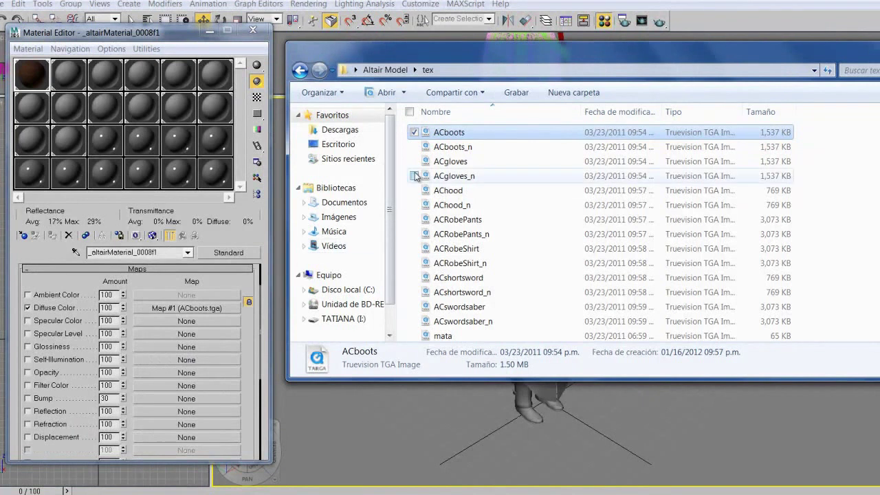
pyautogui.moveTo(455, 147); pyautogui.dragTo(166, 398)
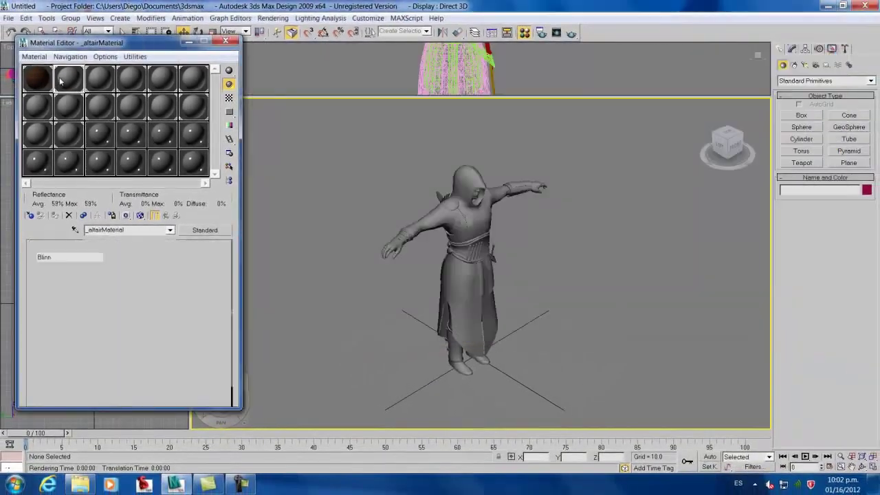
# Give the next material the ACgloves diffuse map and the ACgloves_n map.
pyautogui.click(33, 246)
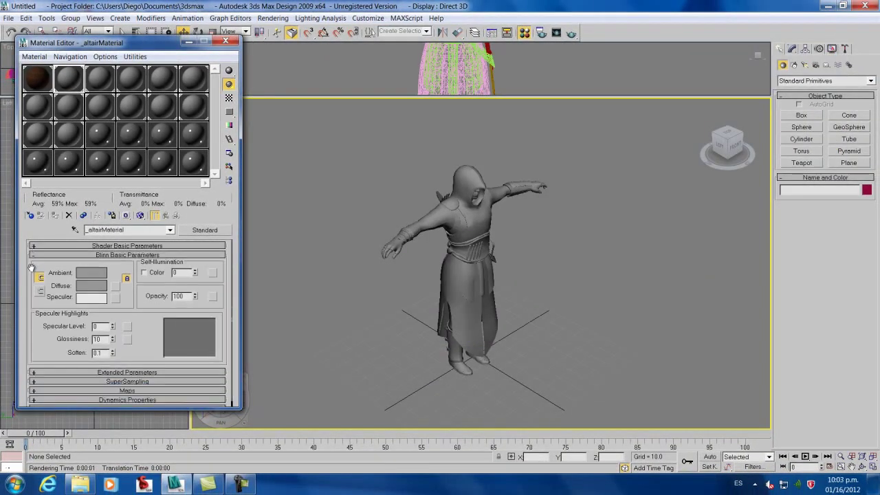
pyautogui.click(33, 256)
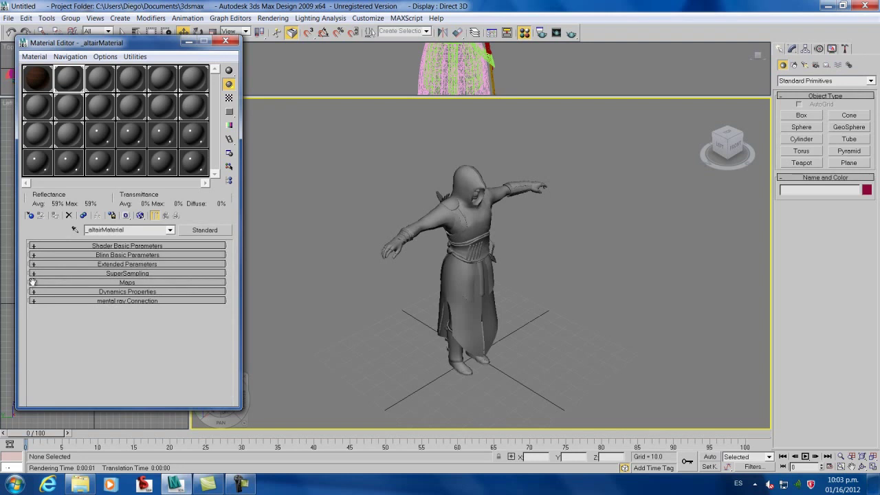
pyautogui.click(32, 281)
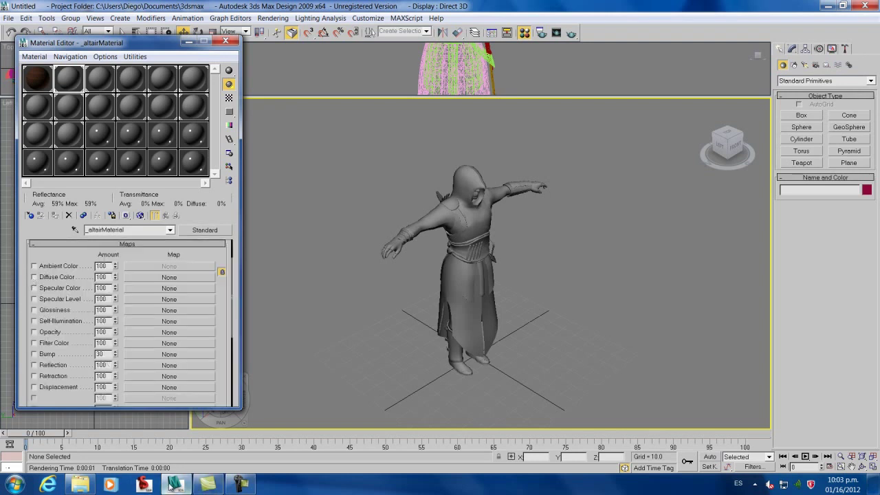
pyautogui.click(80, 484)
pyautogui.click(394, 153)
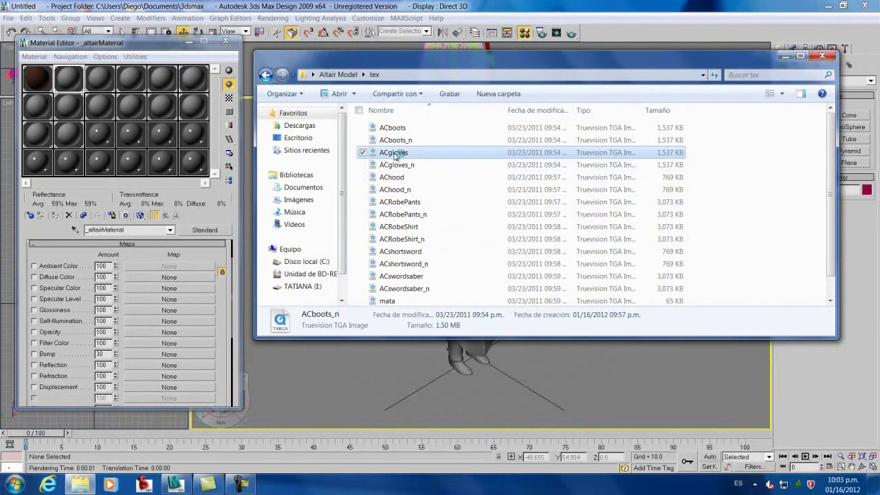
pyautogui.moveTo(394, 156); pyautogui.dragTo(136, 276)
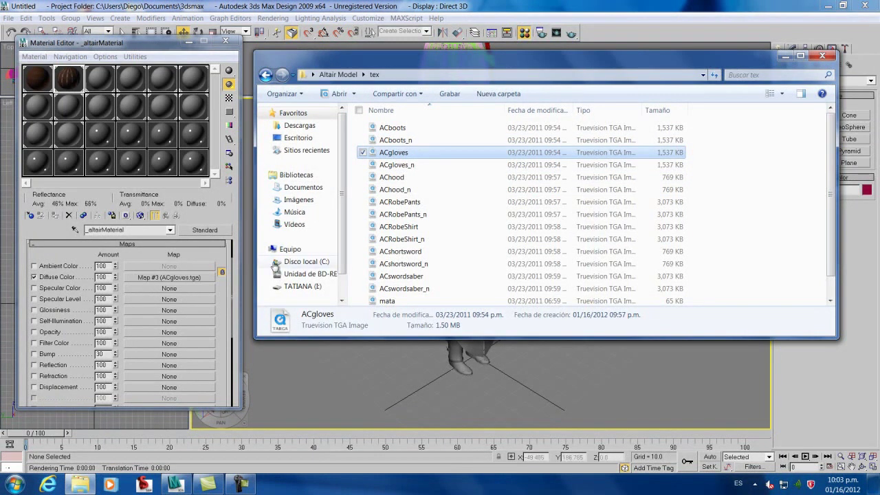
pyautogui.moveTo(397, 165); pyautogui.dragTo(150, 354)
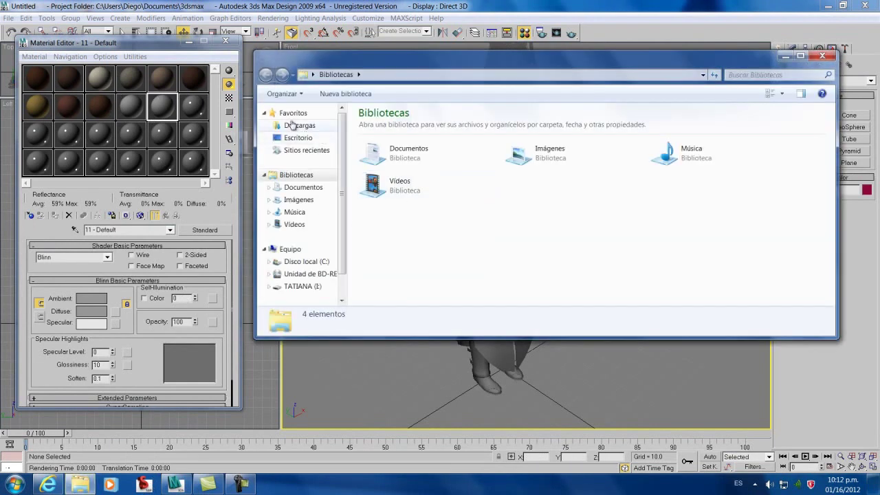
# Browse back to the Altair Model tex folder, close Explorer, and select the boots.
pyautogui.click(298, 139)
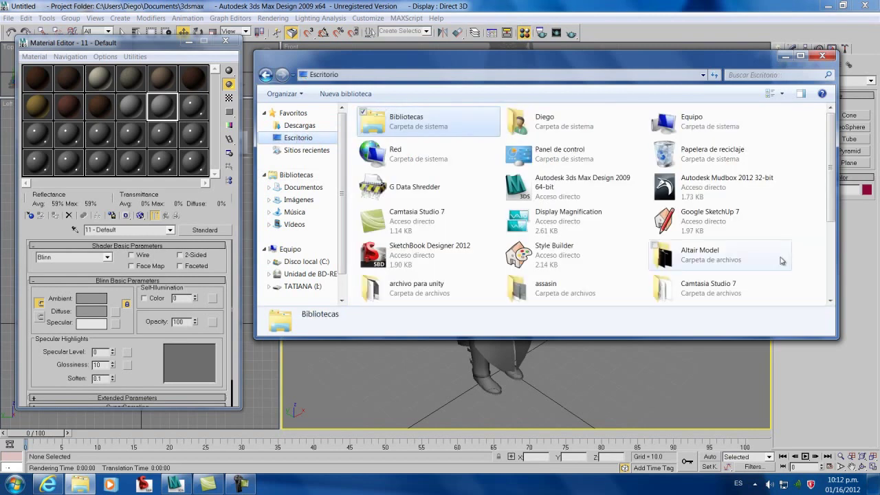
pyautogui.doubleClick(722, 253)
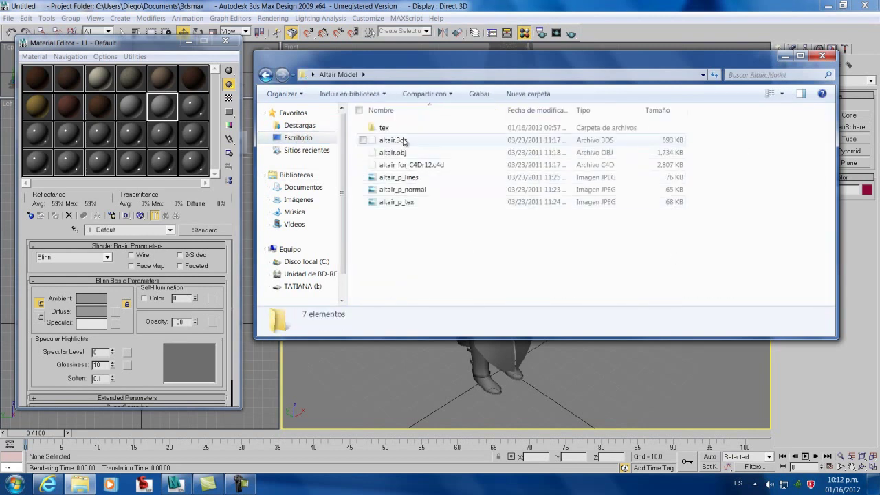
pyautogui.doubleClick(382, 128)
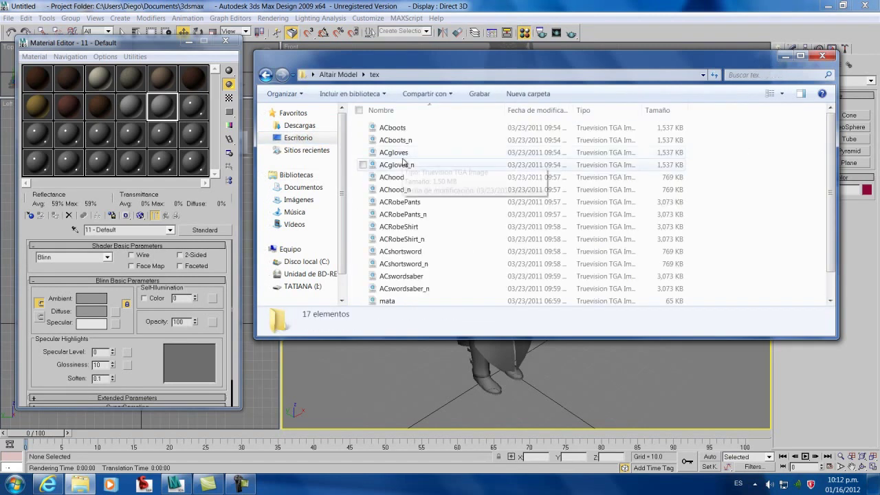
pyautogui.click(403, 152)
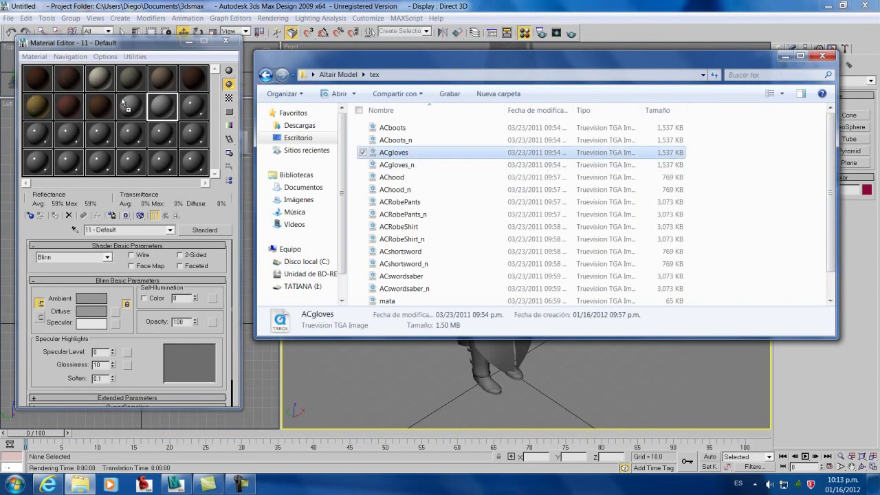
pyautogui.moveTo(398, 158)
pyautogui.mouseDown()
pyautogui.moveTo(418, 133)
pyautogui.moveTo(412, 149)
pyautogui.mouseUp()
pyautogui.click(822, 56)
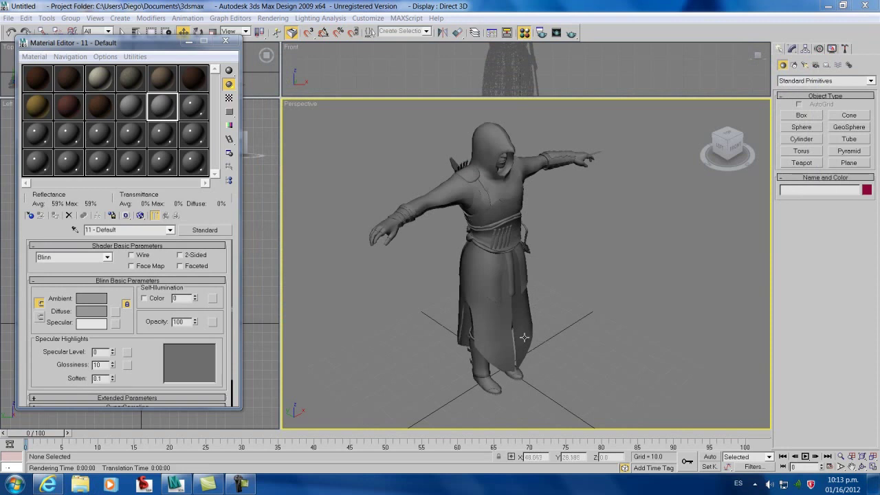
pyautogui.click(485, 383)
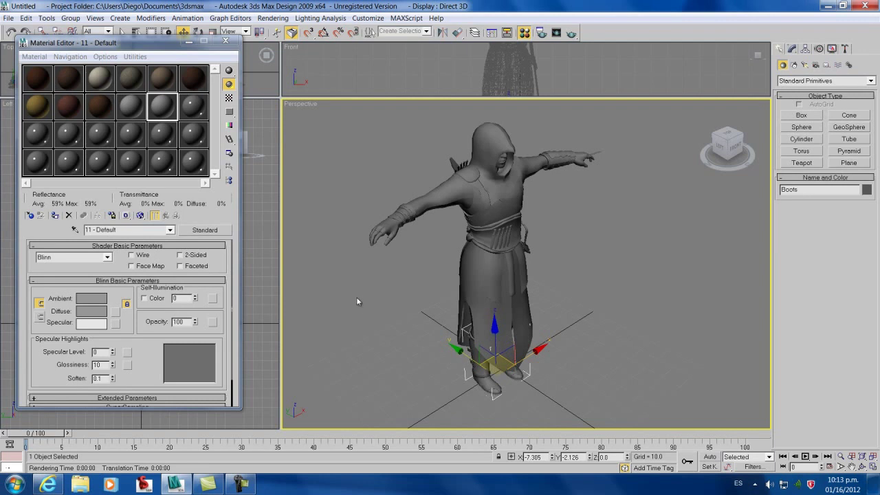
# Assign the first three sample materials to the boots, gloves and robe respectively.
pyautogui.click(40, 82)
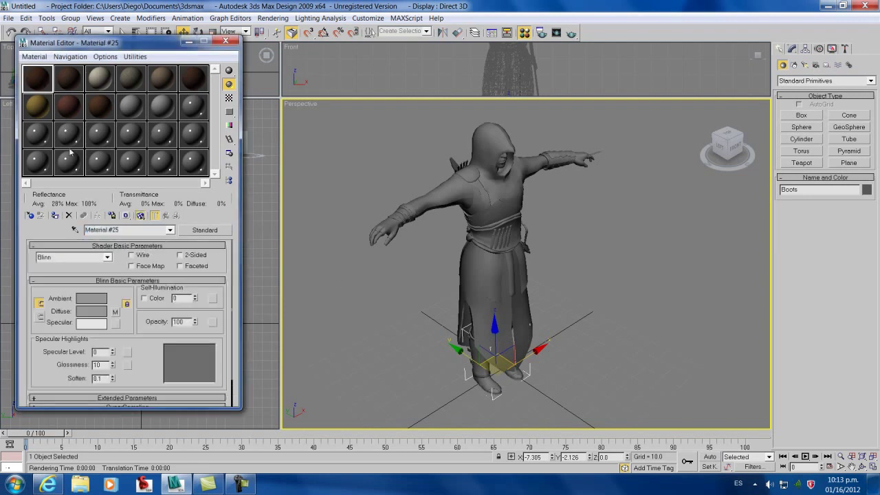
pyautogui.click(56, 216)
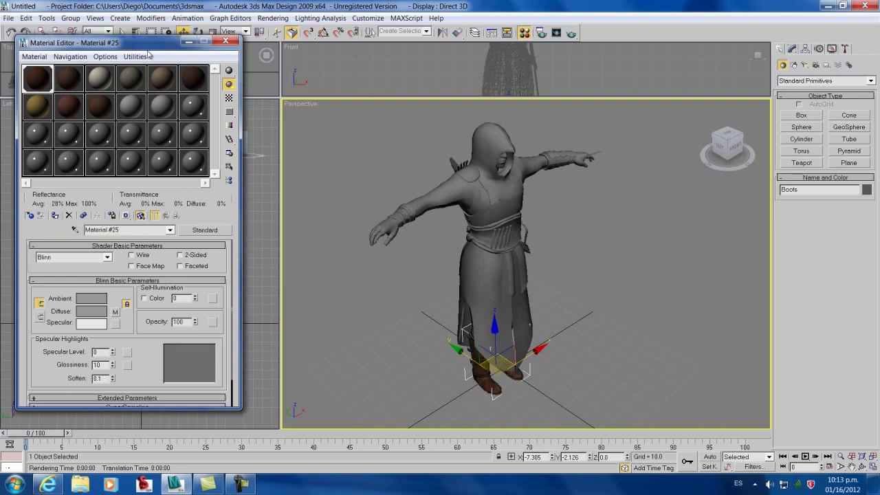
pyautogui.click(402, 215)
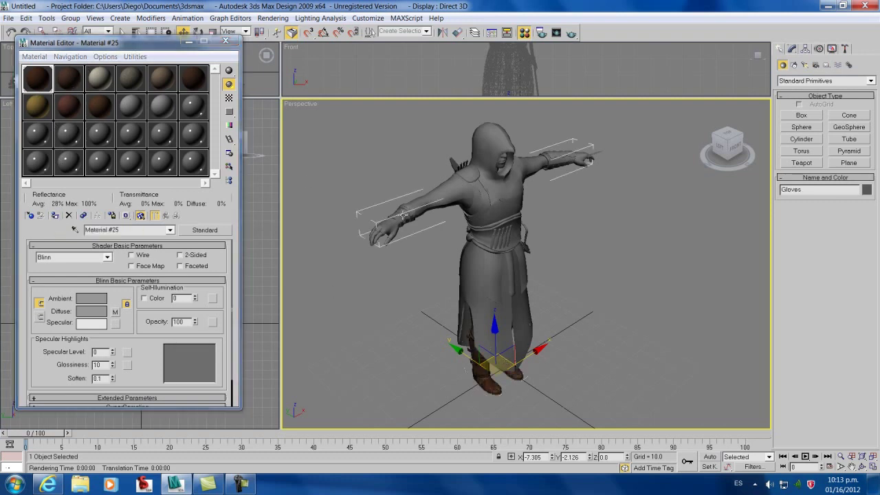
pyautogui.click(68, 86)
pyautogui.click(56, 216)
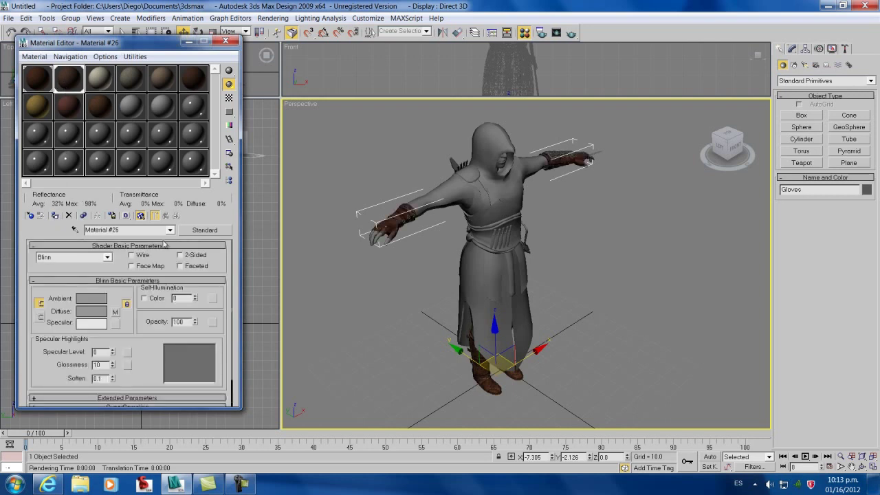
pyautogui.click(481, 314)
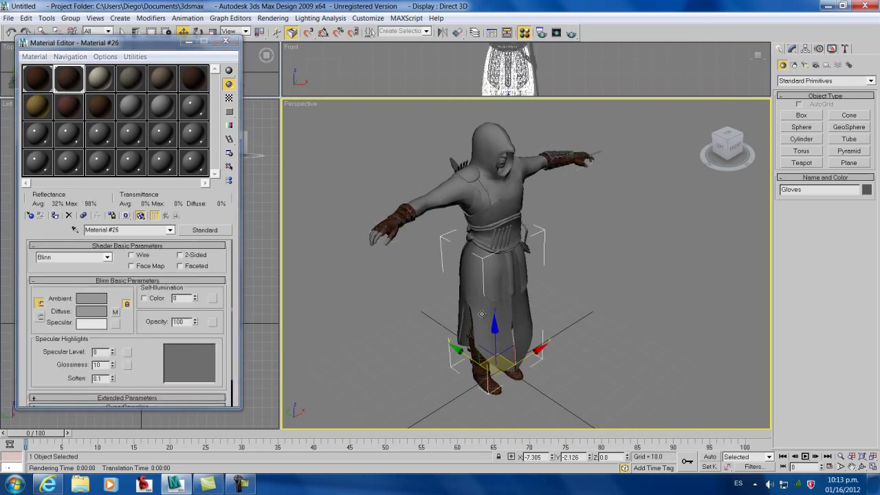
pyautogui.click(100, 78)
pyautogui.click(55, 216)
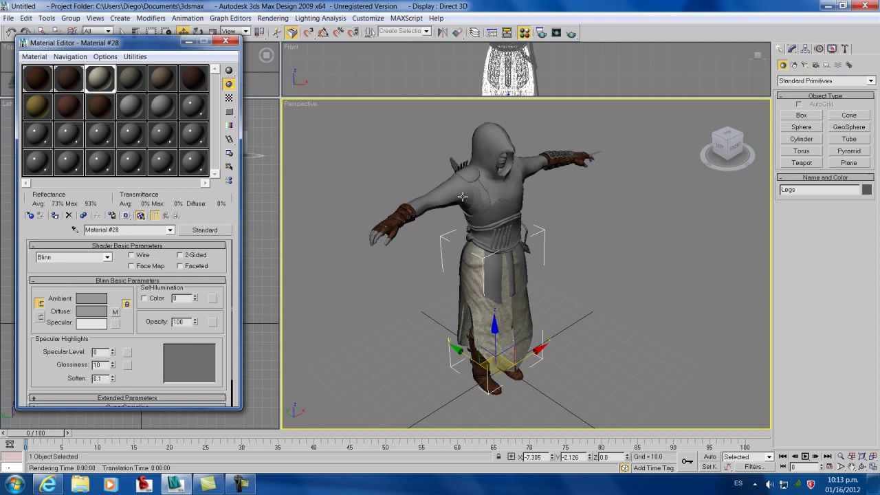
# Show the fourth material's map channels and orbit around to inspect the robe texture.
pyautogui.click(127, 82)
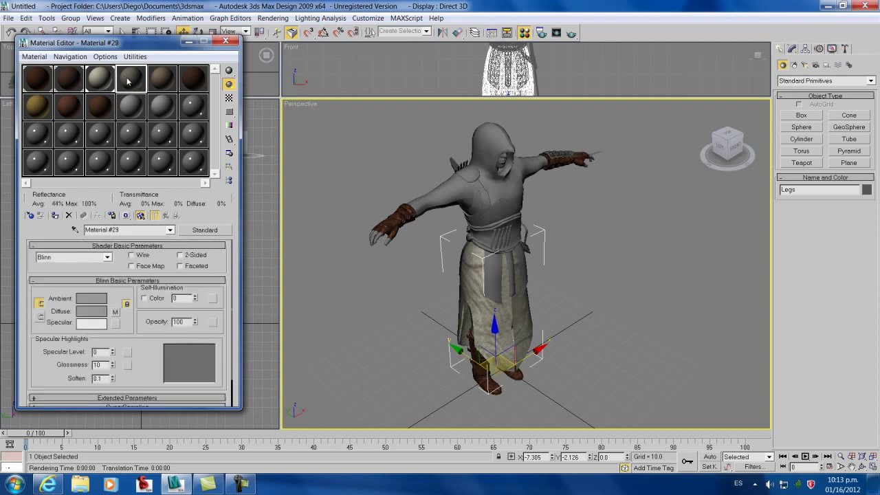
pyautogui.moveTo(30, 352); pyautogui.dragTo(25, 232)
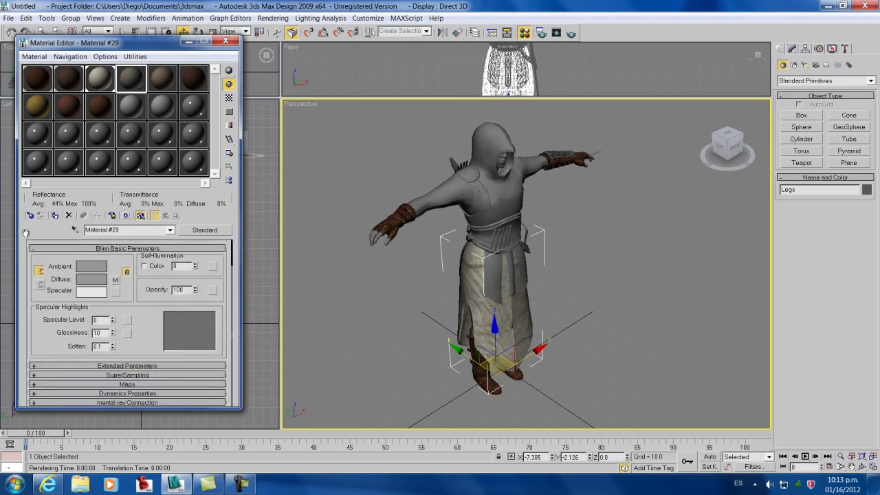
pyautogui.click(34, 385)
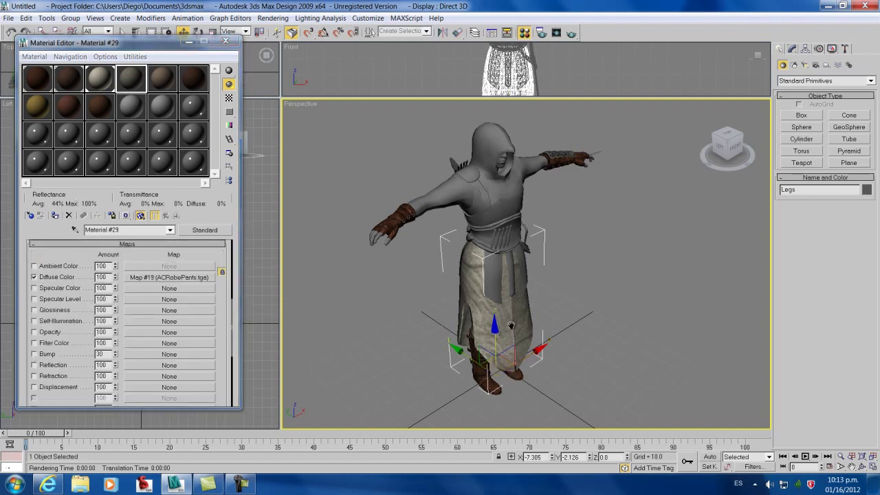
pyautogui.scroll(5, 479, 307)
pyautogui.click(861, 466)
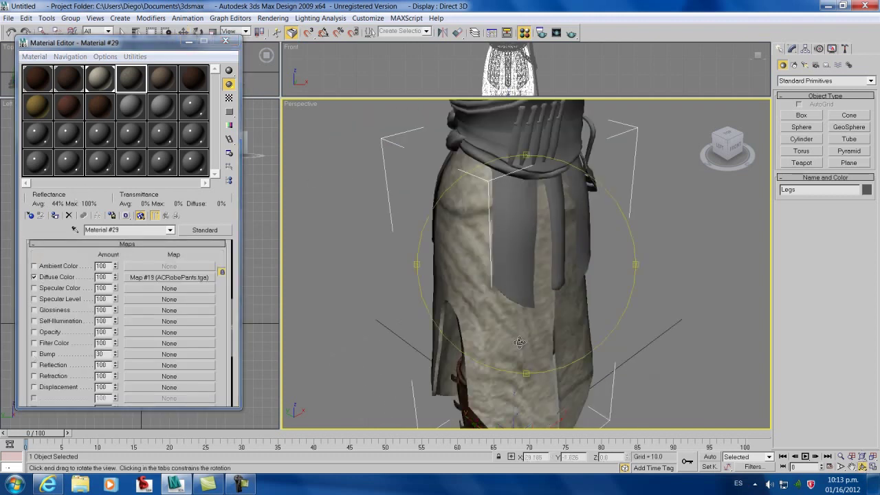
pyautogui.moveTo(521, 343); pyautogui.dragTo(489, 266)
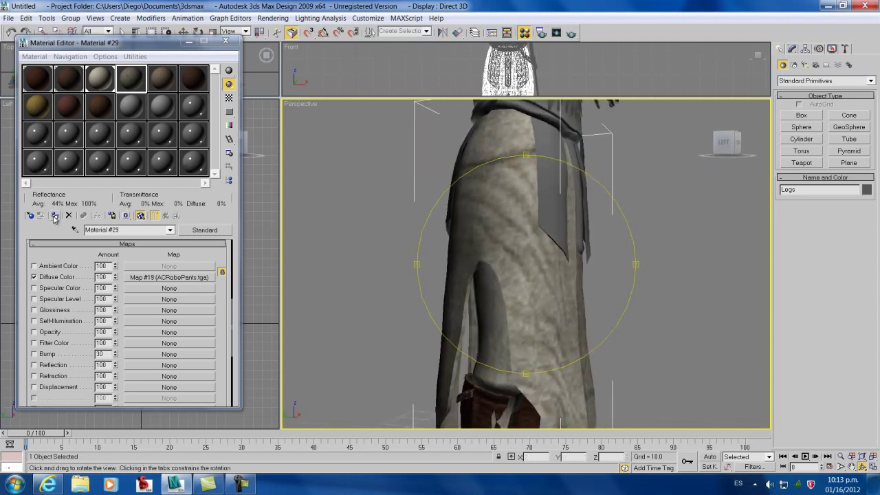
pyautogui.moveTo(490, 266)
pyautogui.mouseDown()
pyautogui.moveTo(462, 284)
pyautogui.moveTo(505, 238)
pyautogui.moveTo(508, 207)
pyautogui.moveTo(482, 278)
pyautogui.mouseUp()
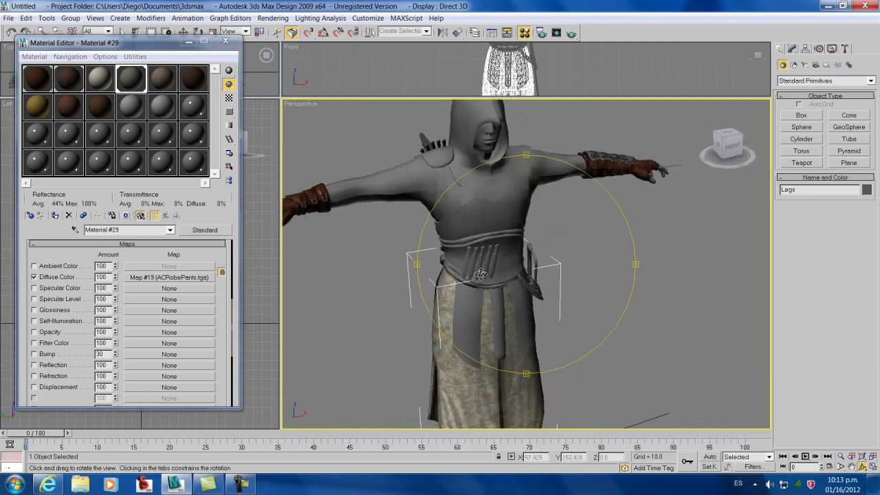
pyautogui.scroll(-3, 481, 278)
pyautogui.press('w')
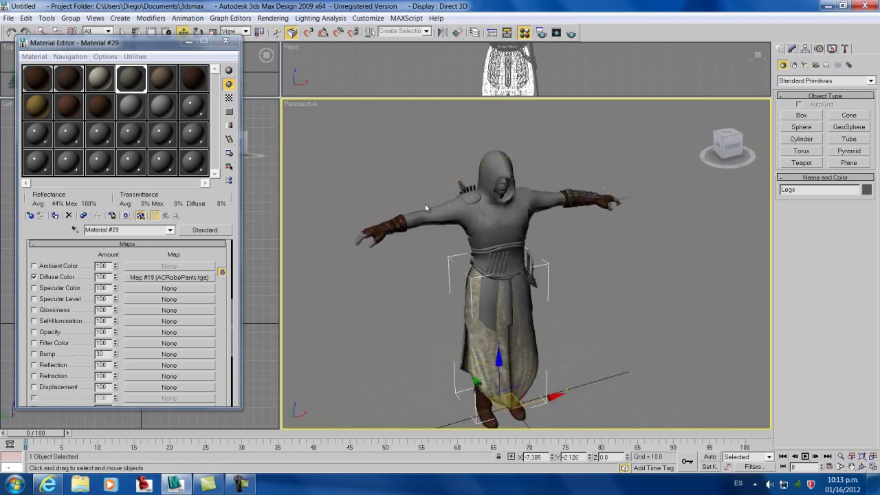
# Apply the third material to the hood, then review the maps of Materials #30 and #31.
pyautogui.click(492, 171)
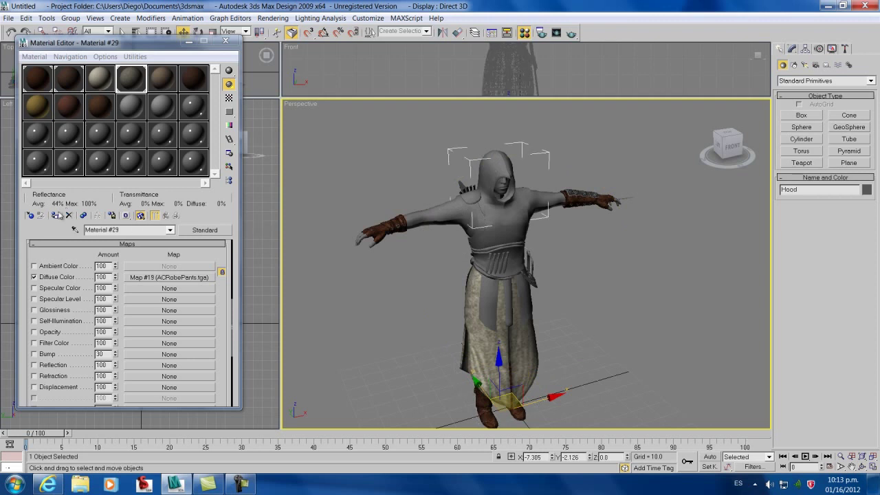
pyautogui.click(100, 80)
pyautogui.click(55, 216)
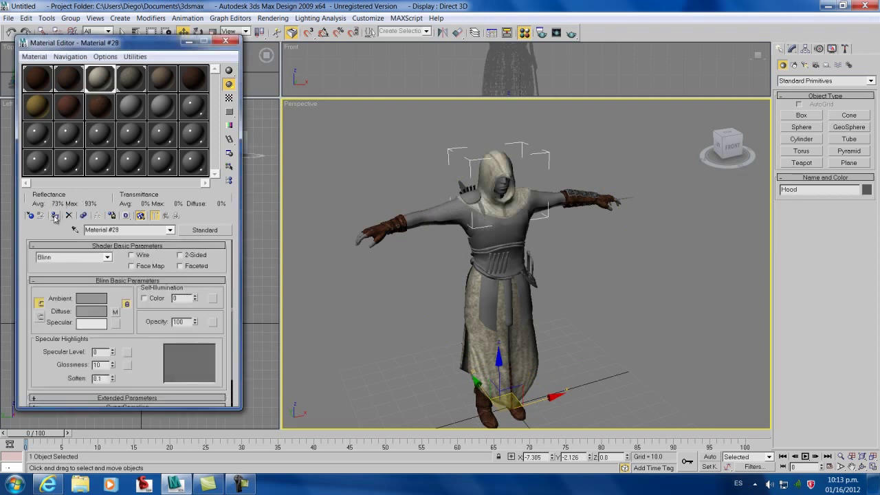
pyautogui.click(165, 84)
pyautogui.scroll(-2, 42, 330)
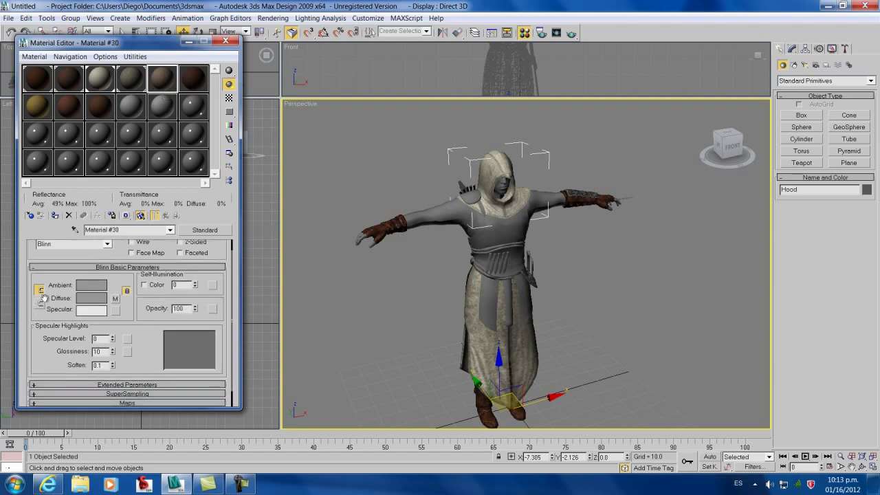
pyautogui.click(35, 385)
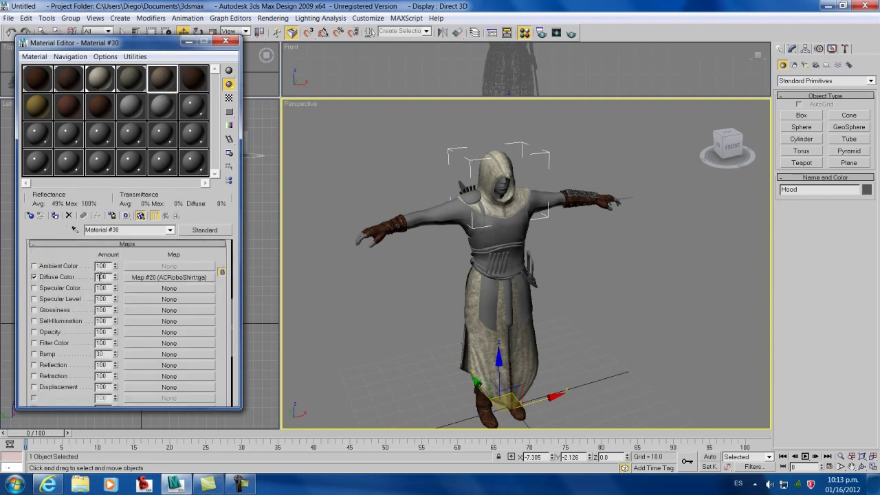
pyautogui.click(430, 213)
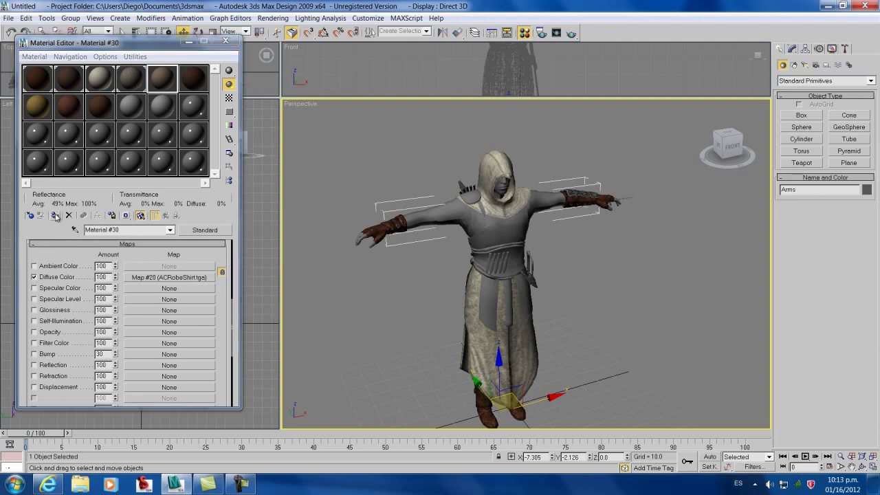
pyautogui.click(191, 77)
pyautogui.moveTo(40, 366); pyautogui.dragTo(42, 326)
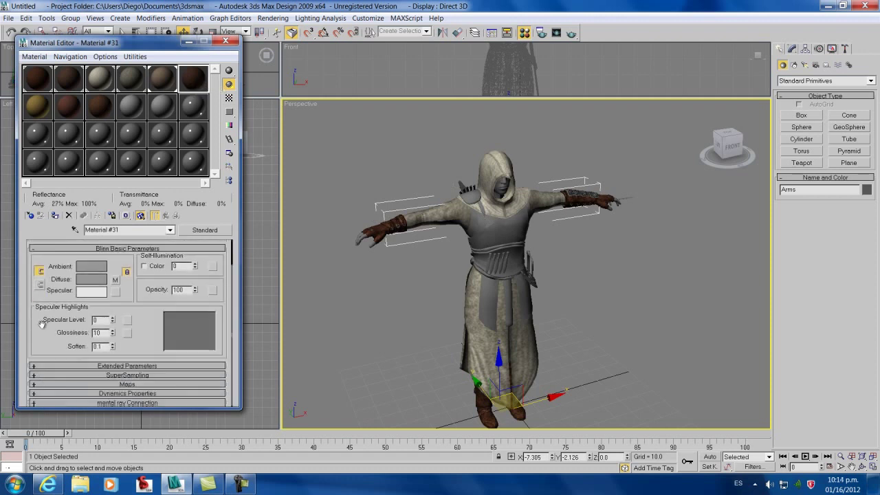
pyautogui.click(33, 385)
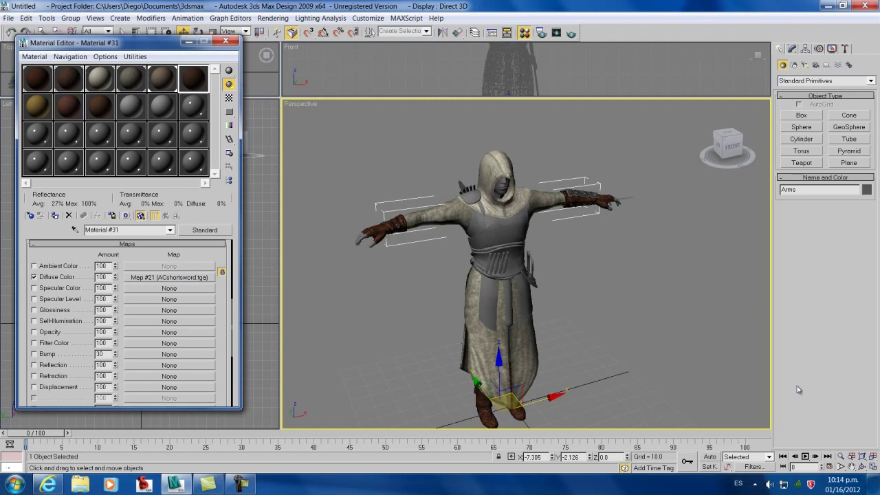
# Orbit to the character's back and apply the short-sword material to the back sword.
pyautogui.click(863, 466)
pyautogui.moveTo(490, 258); pyautogui.dragTo(581, 234)
pyautogui.press('w')
pyautogui.click(559, 222)
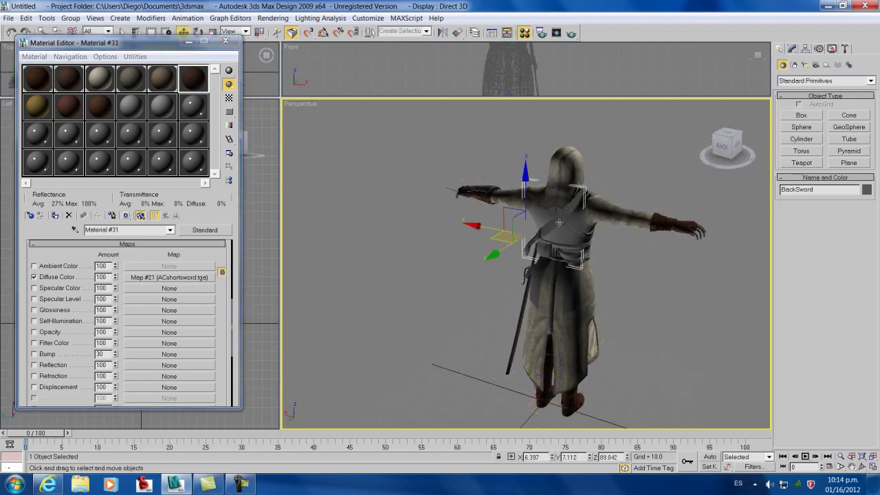
pyautogui.click(55, 215)
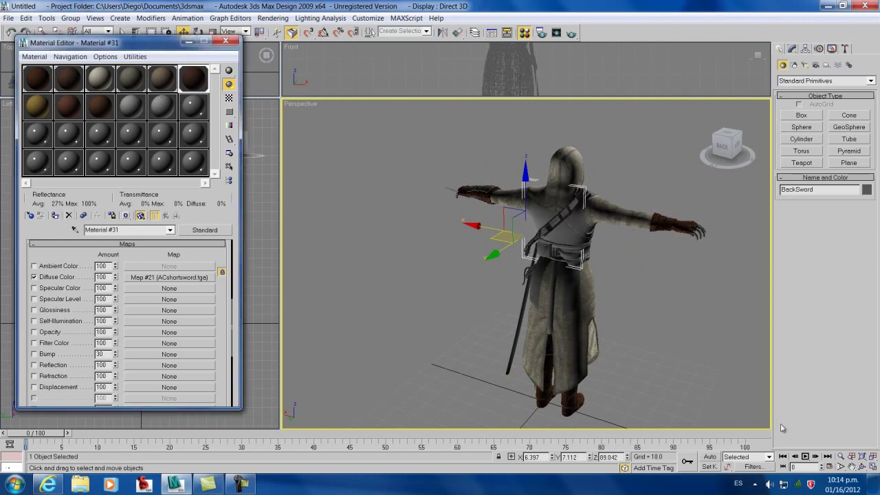
# Turn back to the front, assign Material #33 to the head, and close the Material Editor.
pyautogui.click(862, 467)
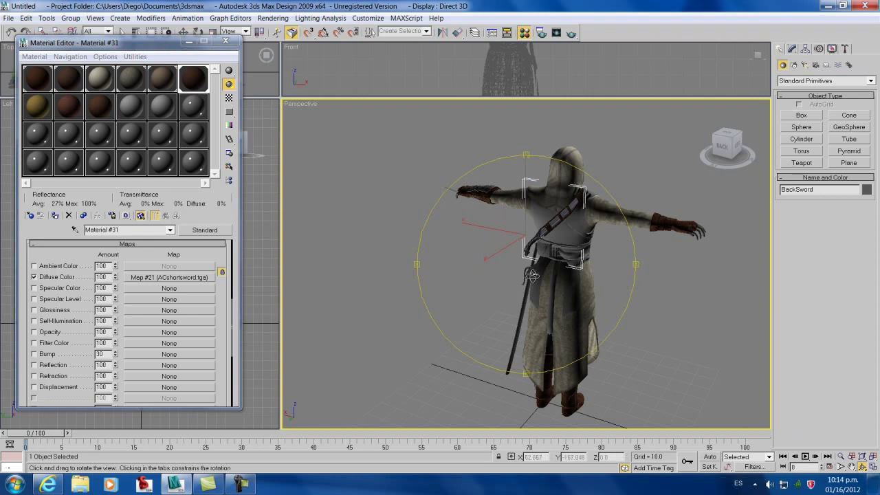
pyautogui.moveTo(533, 275); pyautogui.dragTo(499, 279)
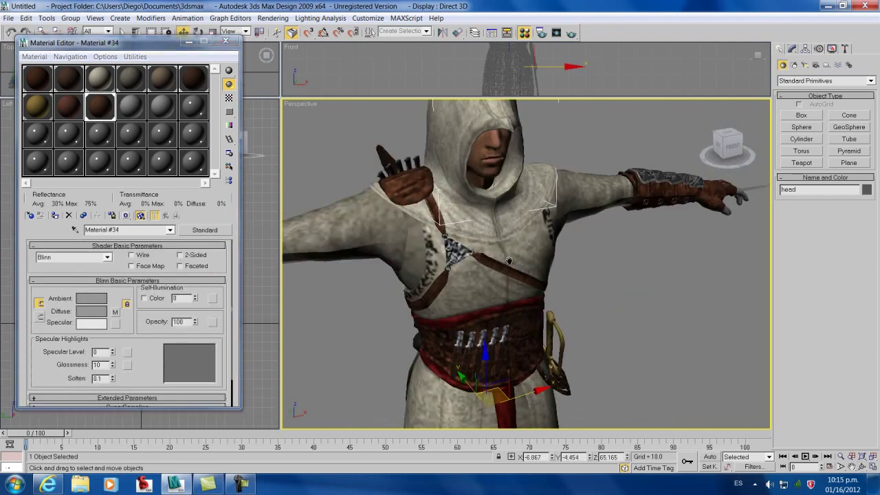
pyautogui.scroll(-5, 530, 253)
pyautogui.scroll(-4, 531, 276)
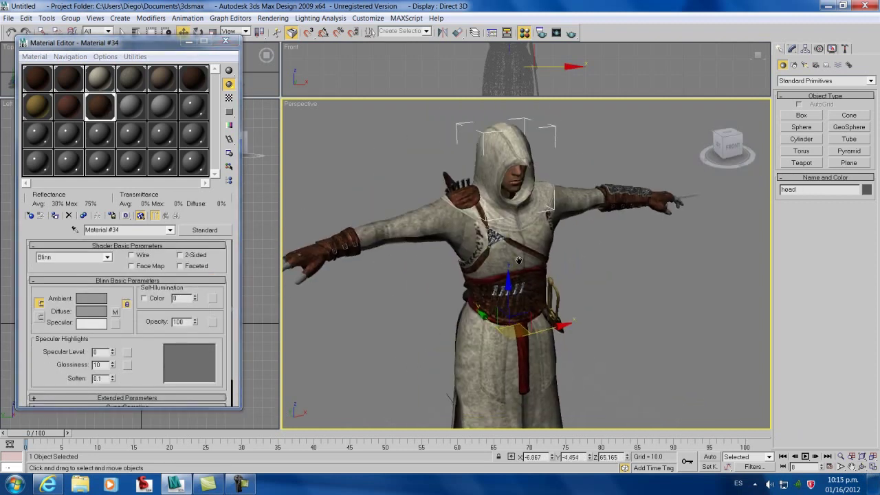
pyautogui.click(871, 468)
pyautogui.moveTo(498, 289); pyautogui.dragTo(507, 278)
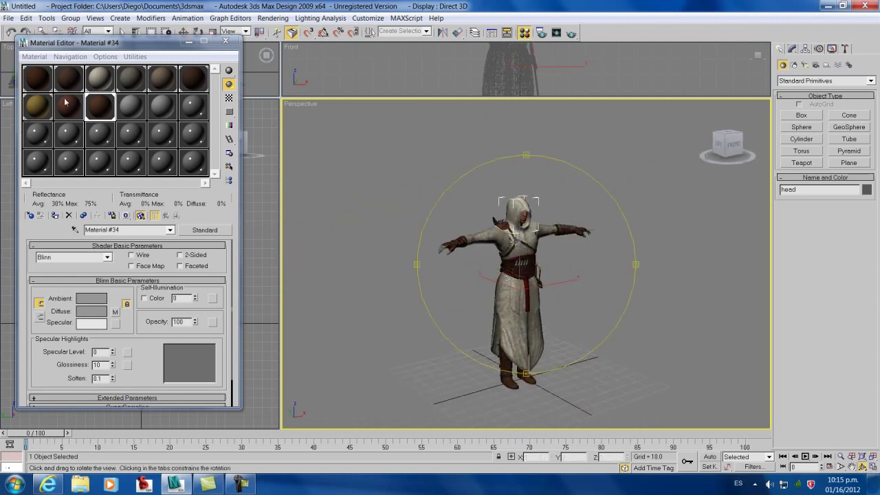
pyautogui.click(69, 104)
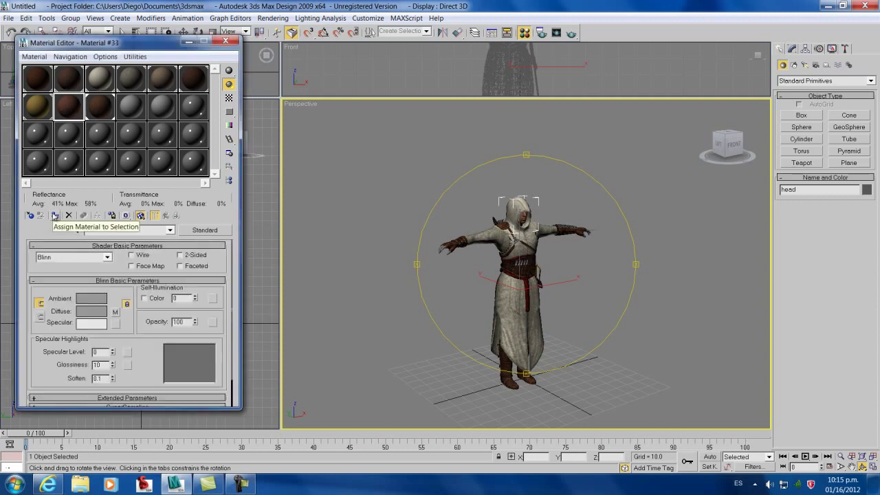
pyautogui.click(55, 216)
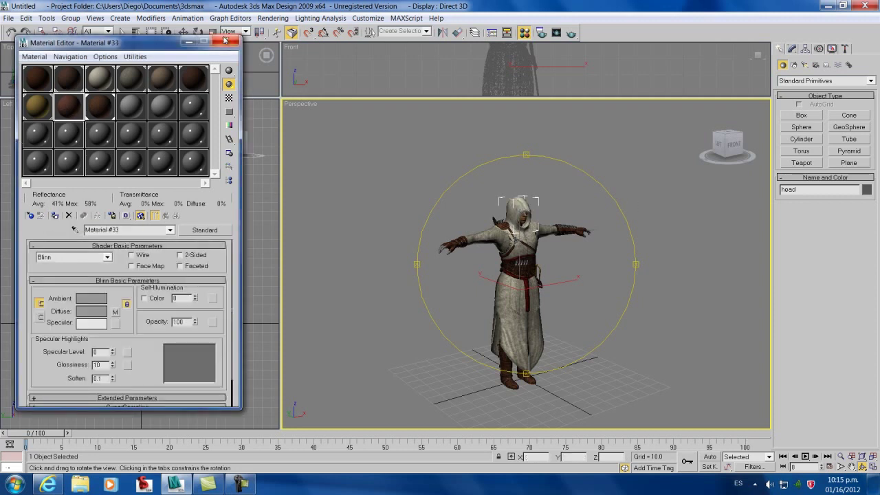
pyautogui.click(225, 40)
pyautogui.moveTo(558, 259)
pyautogui.mouseDown()
pyautogui.moveTo(547, 284)
pyautogui.moveTo(400, 259)
pyautogui.moveTo(502, 278)
pyautogui.moveTo(564, 262)
pyautogui.moveTo(549, 290)
pyautogui.moveTo(555, 265)
pyautogui.mouseUp()
# Assign Material #34 to the Fingers object, close the Material Editor, and orbit the view.
pyautogui.press('w')
pyautogui.click(587, 273)
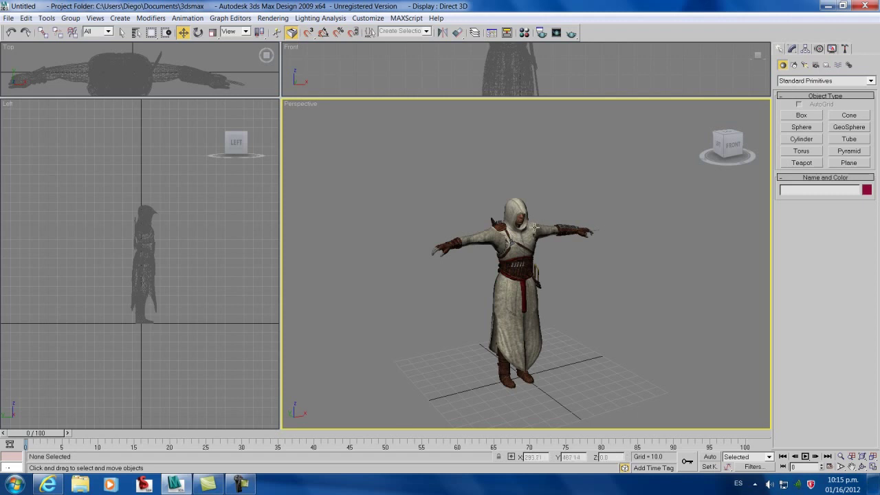
pyautogui.scroll(5, 526, 285)
pyautogui.scroll(-5, 525, 285)
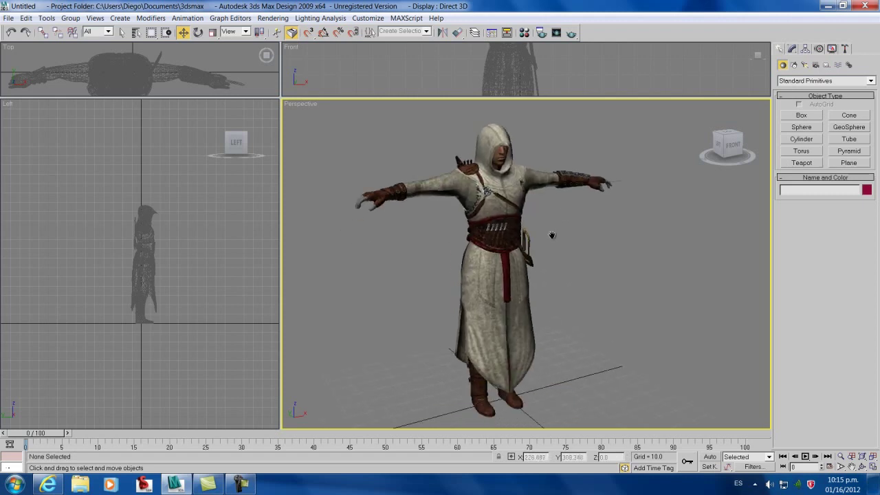
pyautogui.scroll(5, 390, 240)
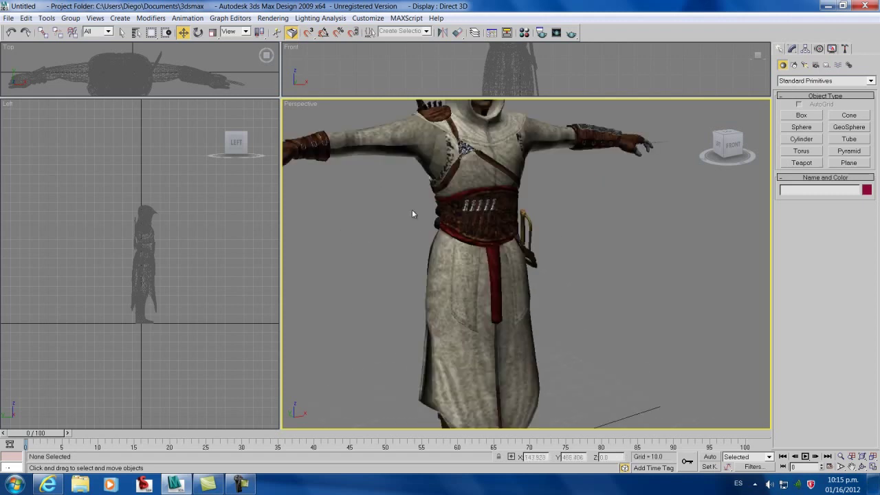
pyautogui.click(334, 189)
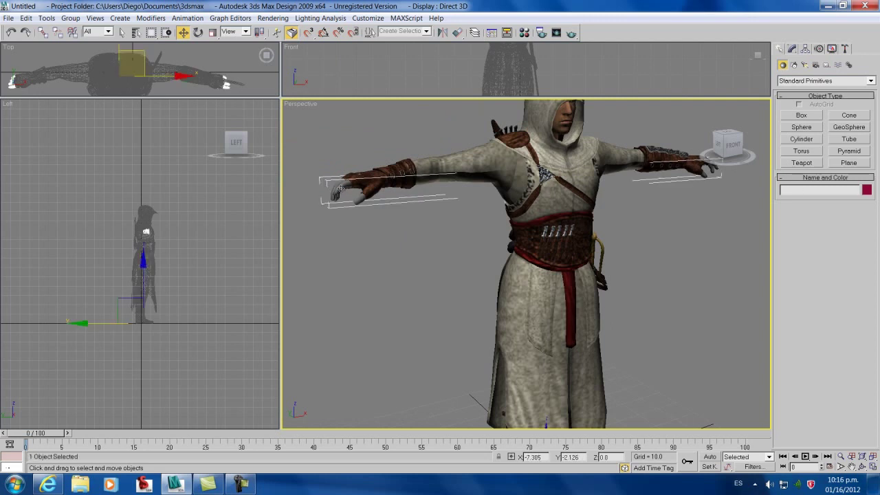
pyautogui.press('m')
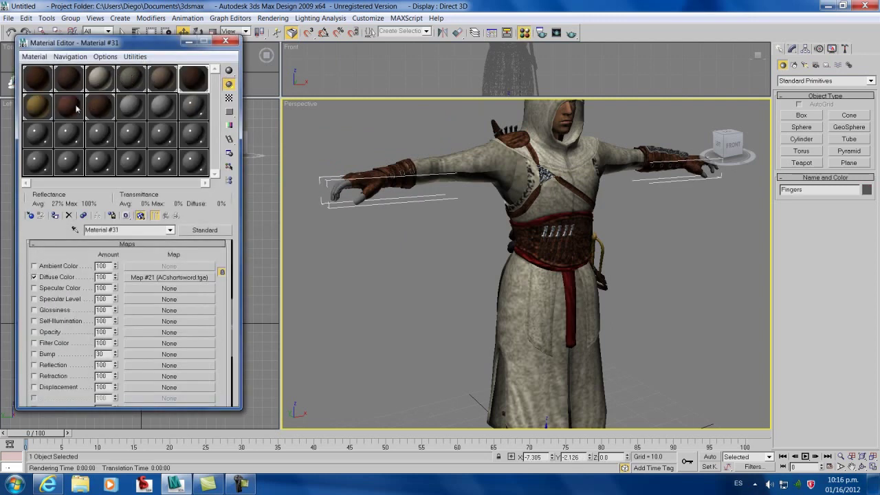
pyautogui.click(96, 114)
pyautogui.click(55, 215)
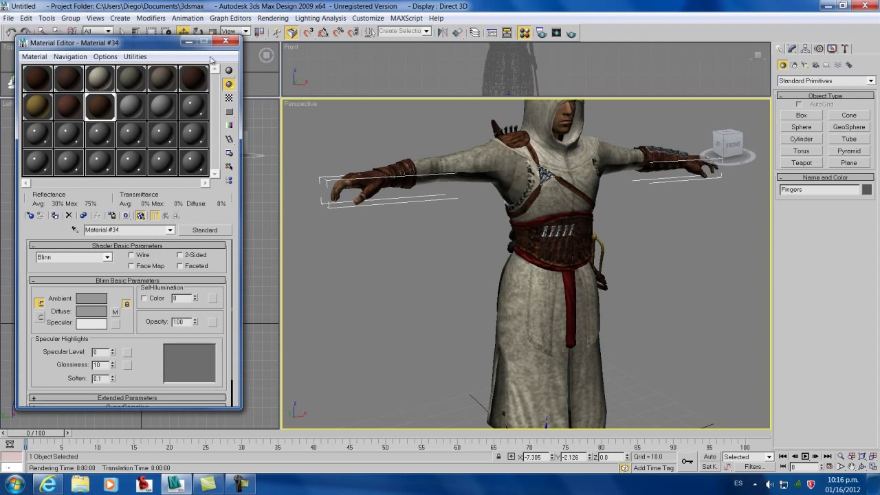
pyautogui.click(225, 42)
pyautogui.scroll(-5, 579, 286)
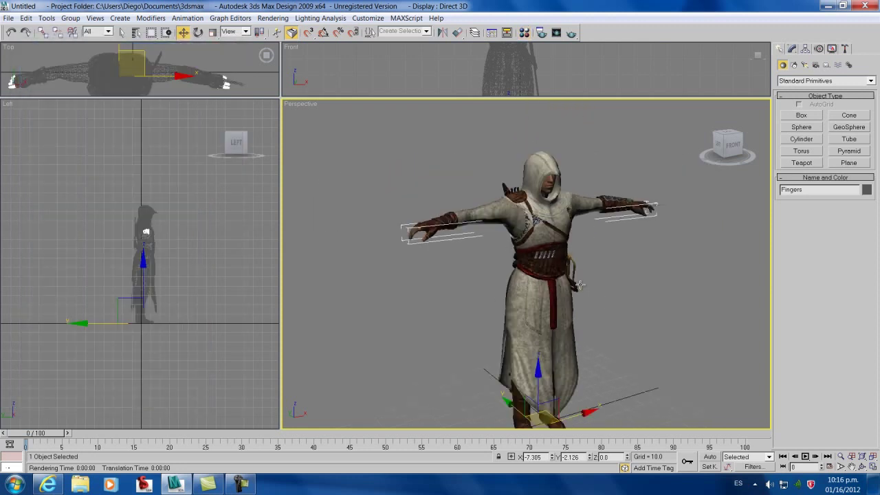
pyautogui.scroll(-3, 579, 285)
pyautogui.click(861, 466)
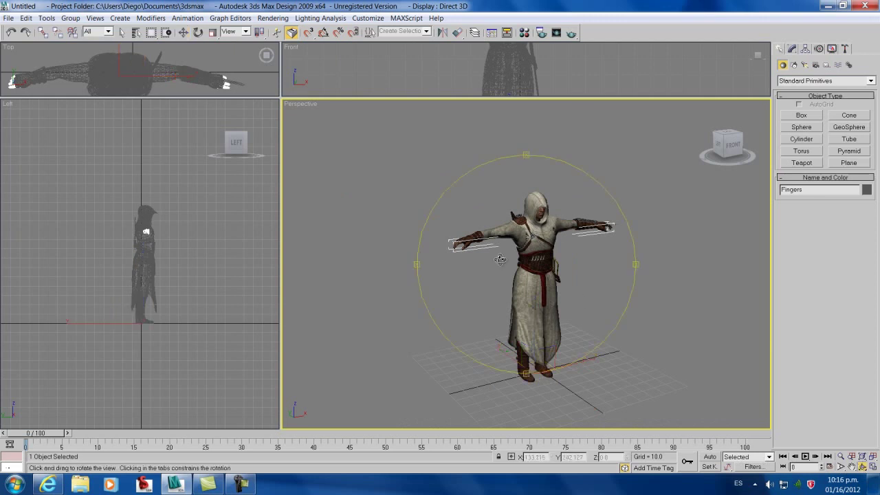
pyautogui.moveTo(501, 260); pyautogui.dragTo(485, 274)
# Orbit the view and browse the Systems object types and the modifier list.
pyautogui.press('w')
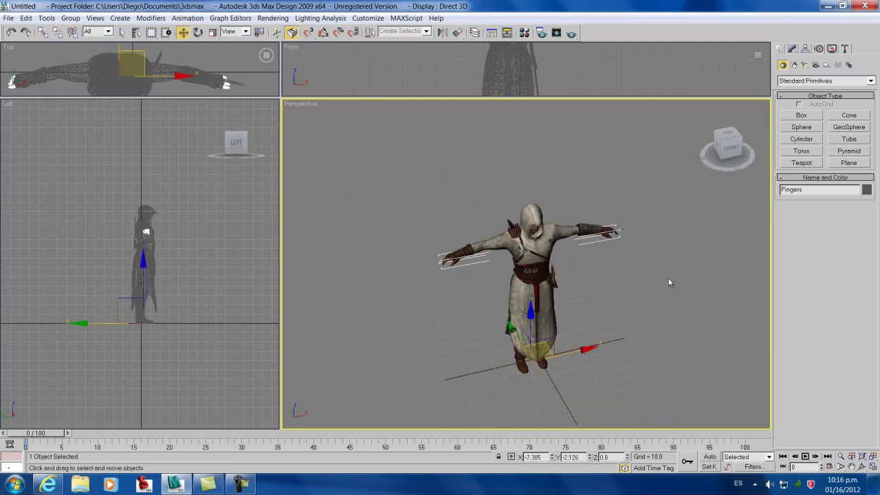
pyautogui.click(668, 282)
pyautogui.scroll(5, 597, 259)
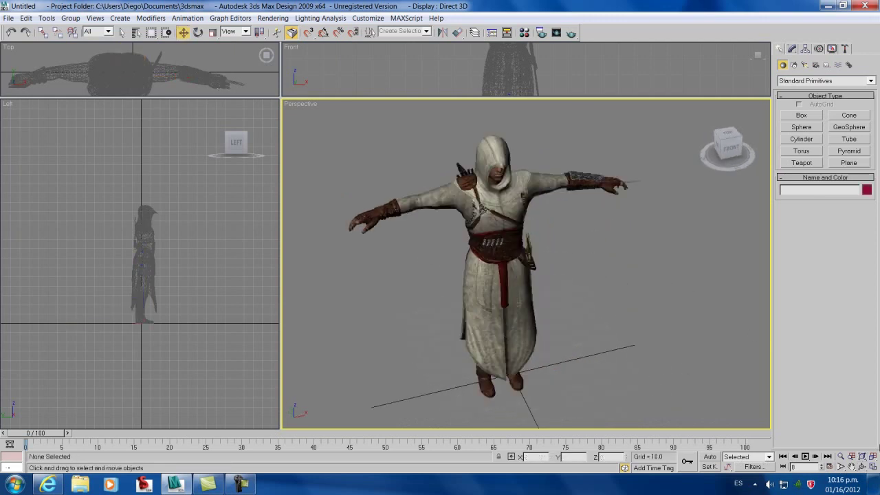
pyautogui.click(861, 466)
pyautogui.moveTo(509, 278)
pyautogui.mouseDown()
pyautogui.moveTo(524, 282)
pyautogui.moveTo(510, 288)
pyautogui.mouseUp()
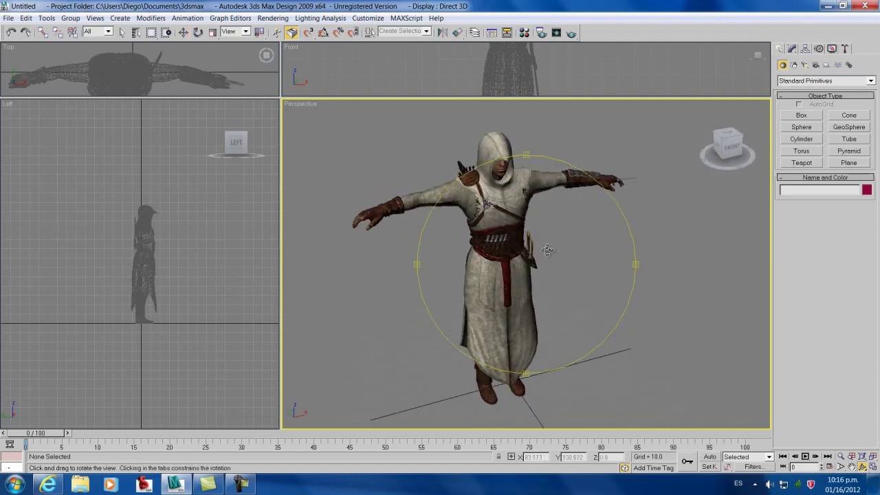
pyautogui.press('Escape')
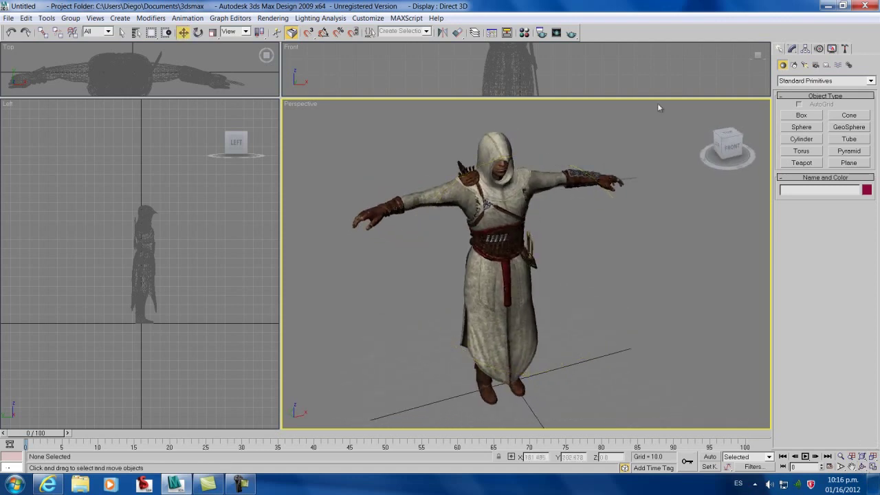
pyautogui.click(849, 64)
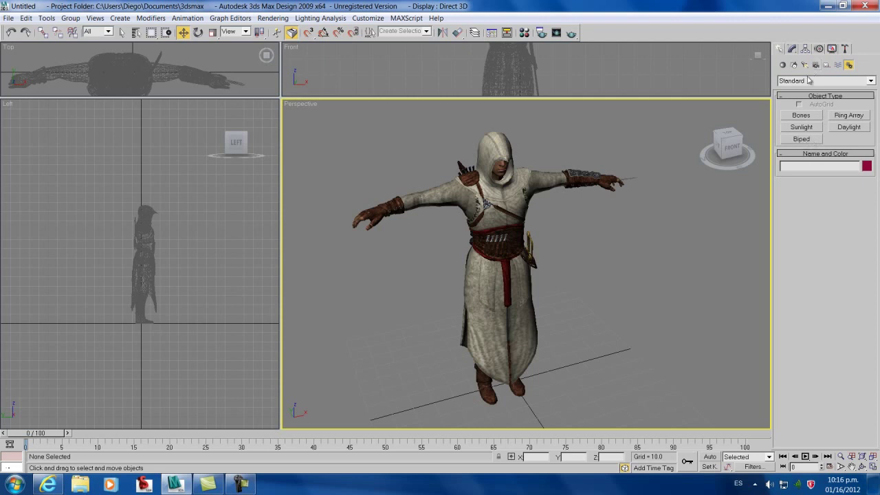
pyautogui.click(792, 48)
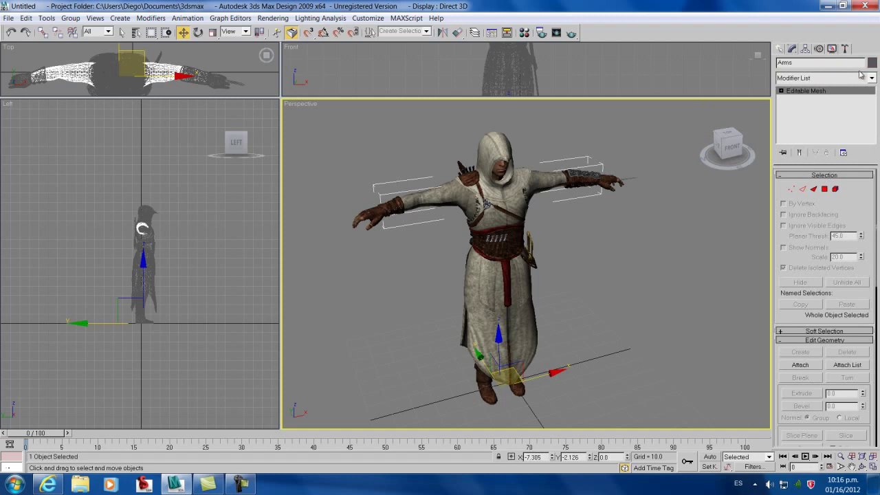
pyautogui.click(871, 77)
pyautogui.moveTo(871, 165); pyautogui.dragTo(871, 249)
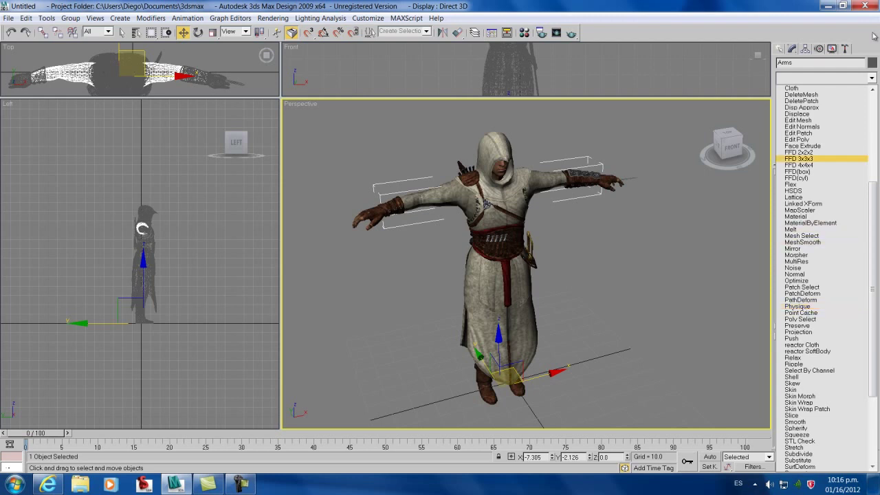
pyautogui.click(871, 79)
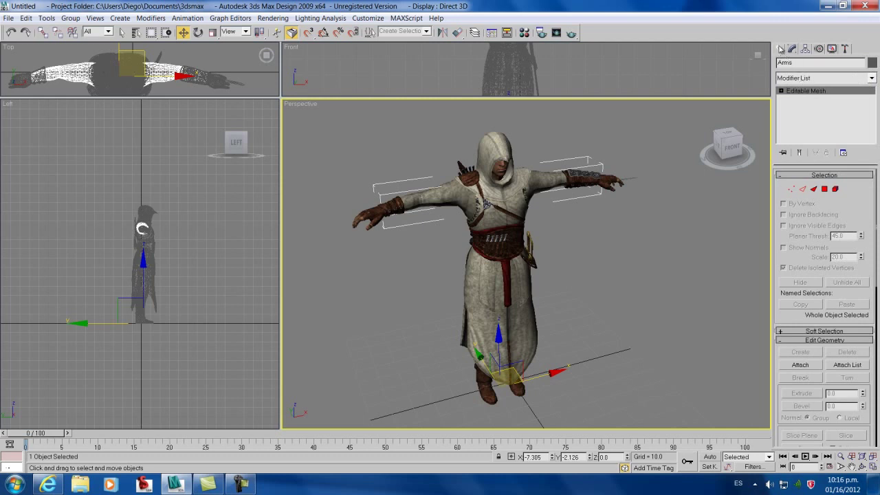
pyautogui.click(780, 48)
# Convert the Arms mesh to Editable Poly.
pyautogui.moveTo(319, 119); pyautogui.dragTo(697, 441)
pyautogui.click(794, 49)
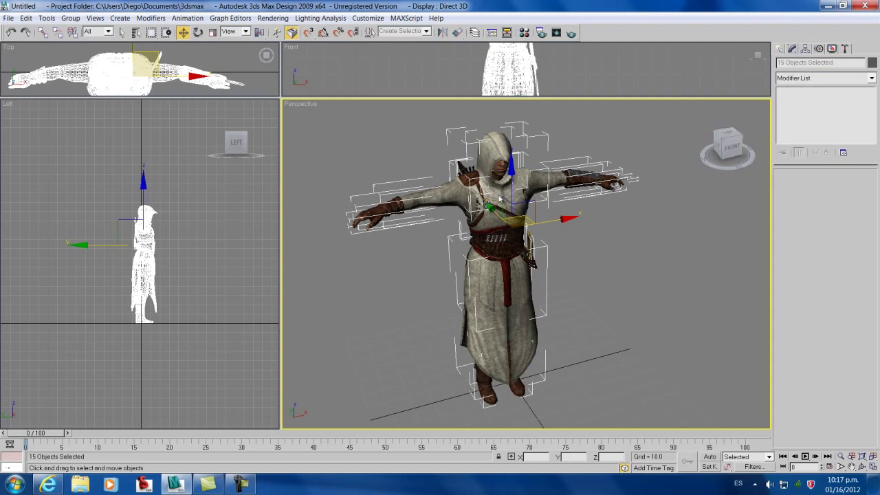
pyautogui.click(611, 220)
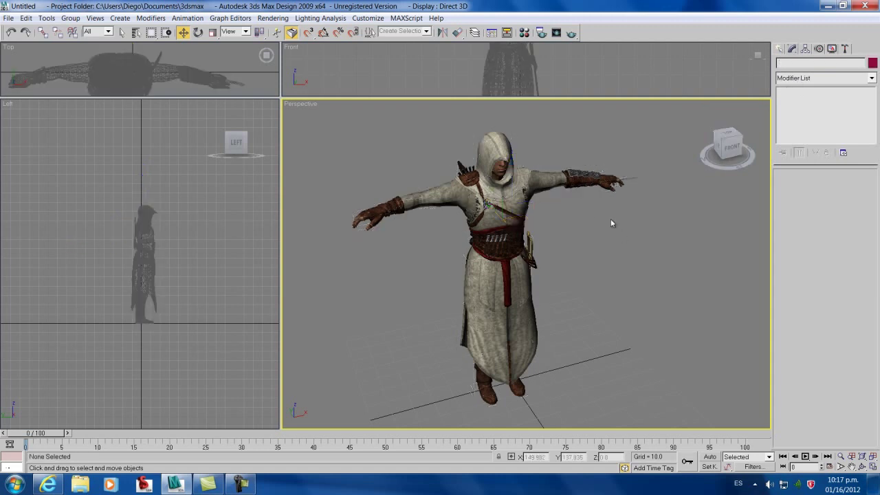
pyautogui.click(548, 179)
pyautogui.rightClick(808, 91)
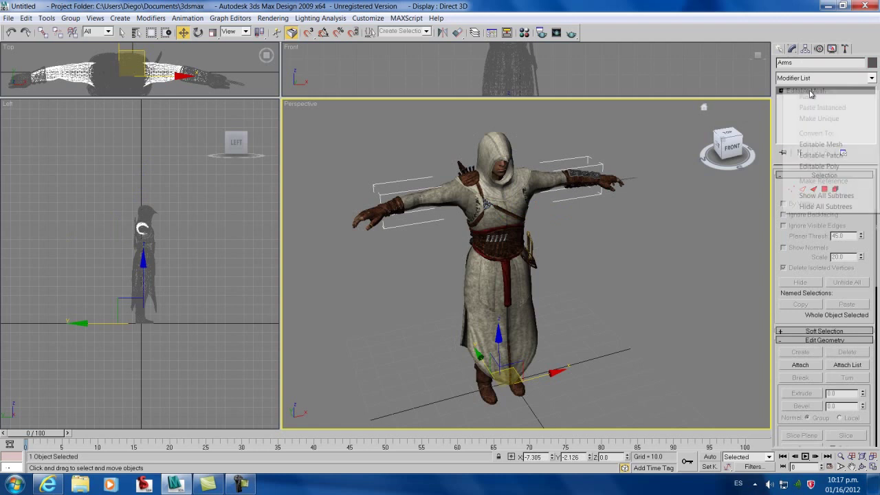
pyautogui.click(815, 167)
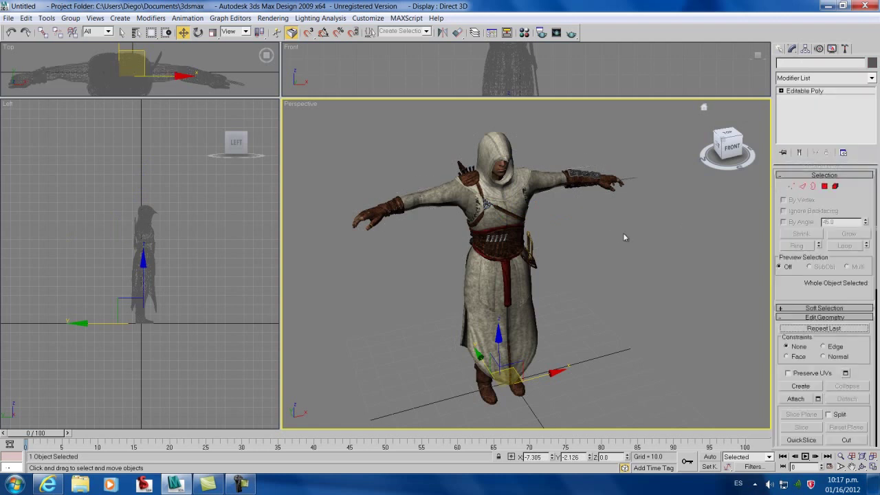
# Convert the Legs mesh to Editable Poly, then pan and orbit around the character.
pyautogui.click(590, 256)
pyautogui.click(515, 289)
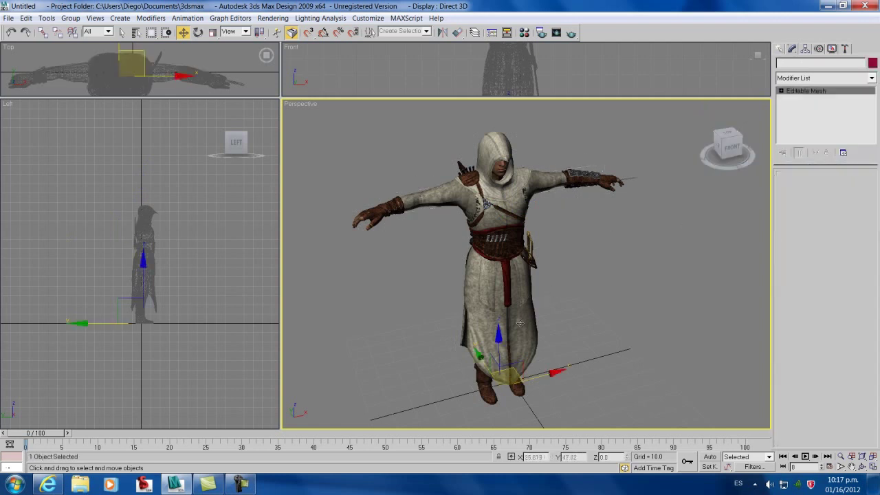
pyautogui.rightClick(823, 92)
pyautogui.click(823, 165)
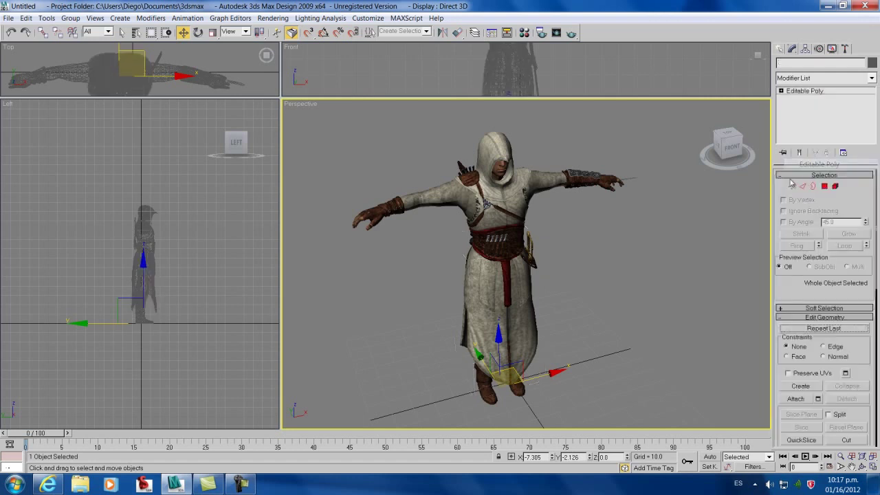
pyautogui.click(650, 260)
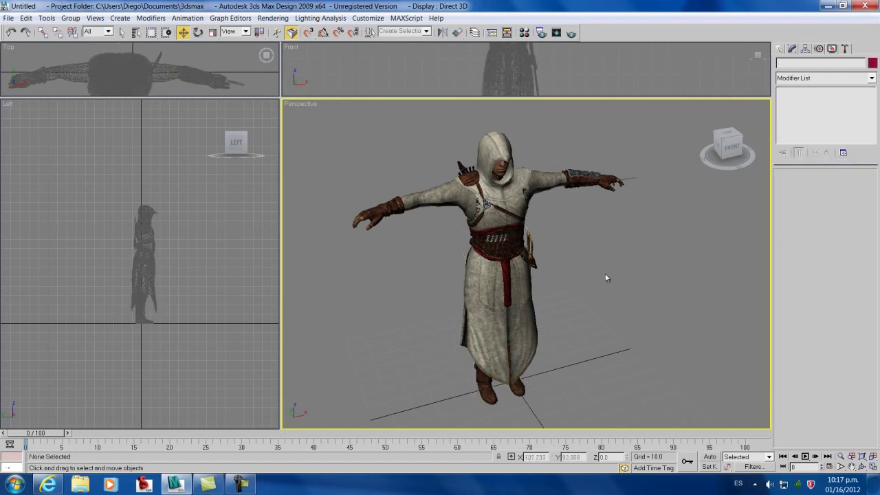
pyautogui.moveTo(547, 329); pyautogui.dragTo(536, 329, button='middle')
pyautogui.click(863, 467)
pyautogui.moveTo(469, 295); pyautogui.dragTo(512, 278)
# Create biped Bip01 in the enlarged Front view, from the character's feet up to head height.
pyautogui.moveTo(522, 225); pyautogui.dragTo(536, 210)
pyautogui.click(778, 50)
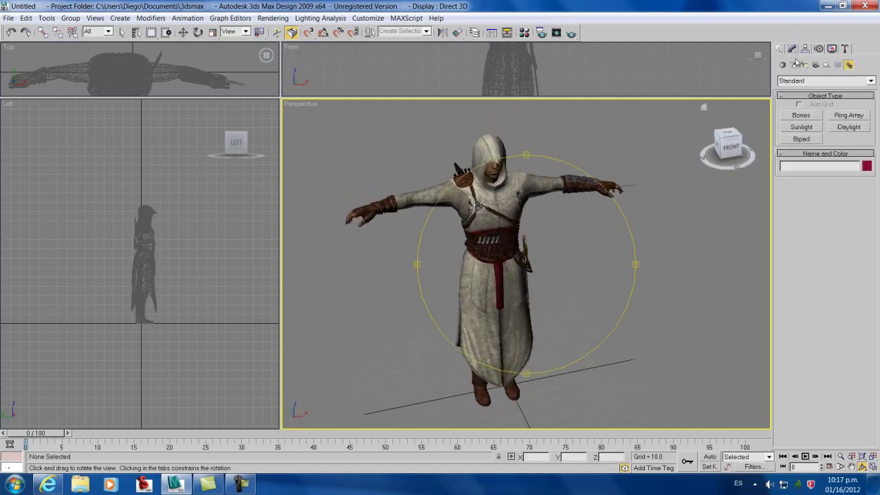
pyautogui.click(803, 139)
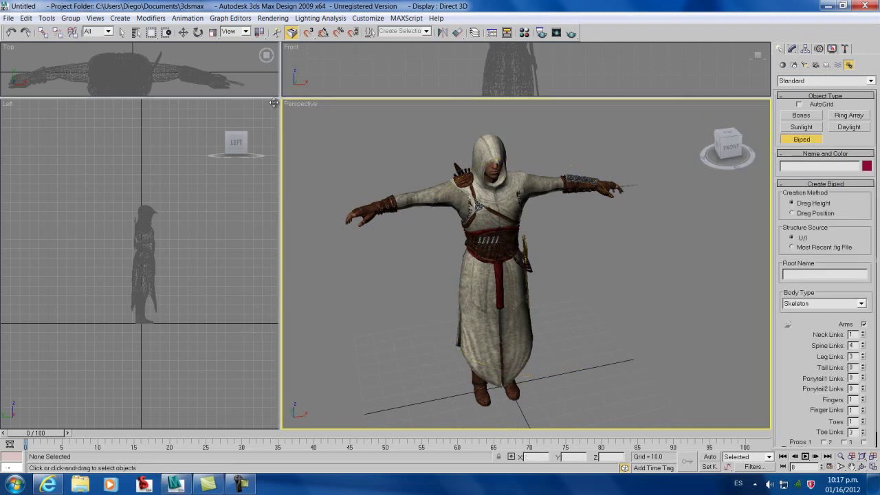
pyautogui.moveTo(274, 103); pyautogui.dragTo(64, 405)
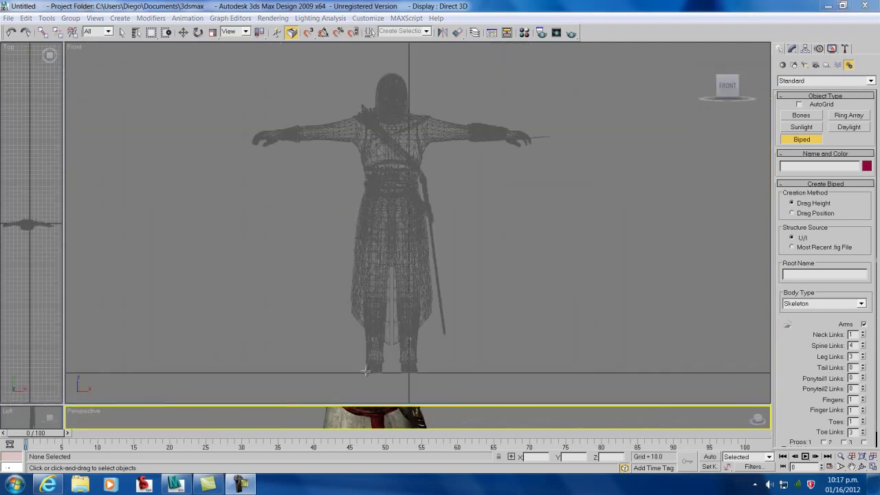
pyautogui.moveTo(366, 371); pyautogui.dragTo(436, 80)
pyautogui.press('w')
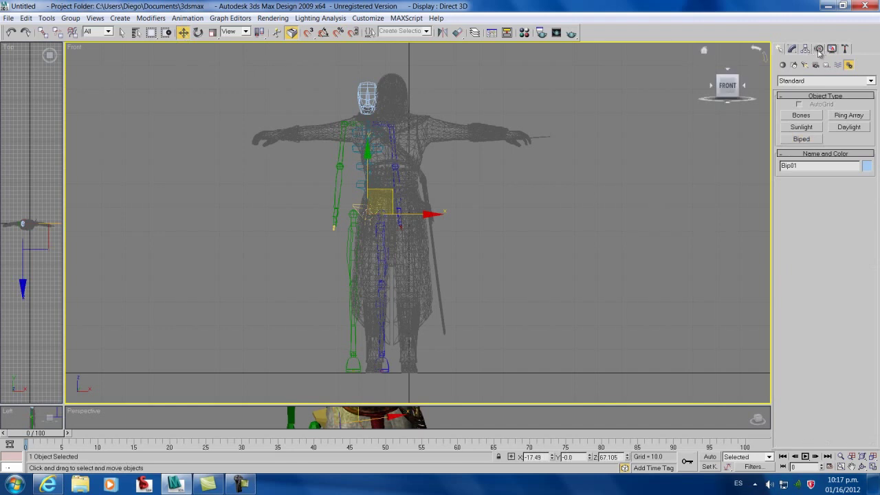
# Enter Figure Mode and move Bip01 to centre it within the character's body and hips.
pyautogui.click(818, 50)
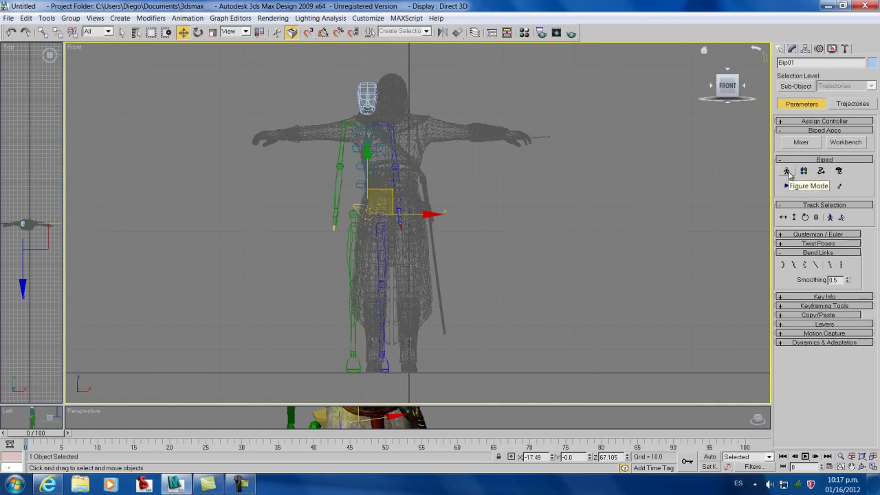
pyautogui.click(787, 171)
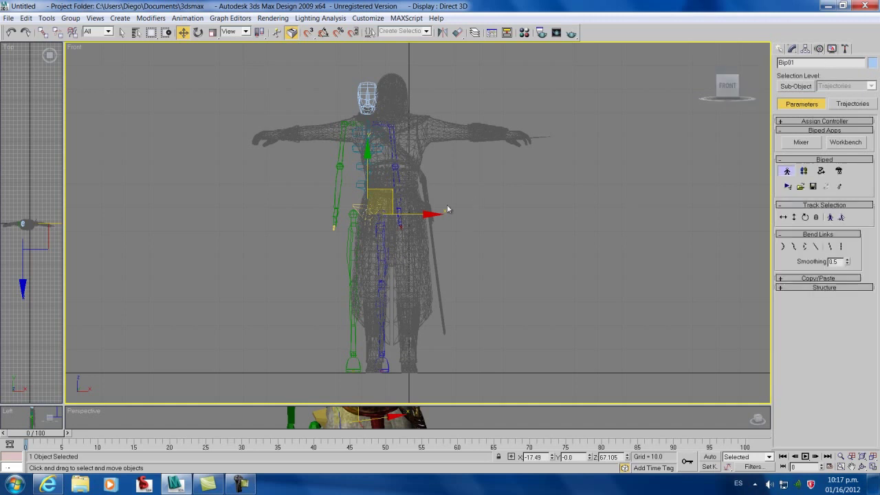
pyautogui.moveTo(425, 215); pyautogui.dragTo(447, 214)
pyautogui.scroll(4, 443, 244)
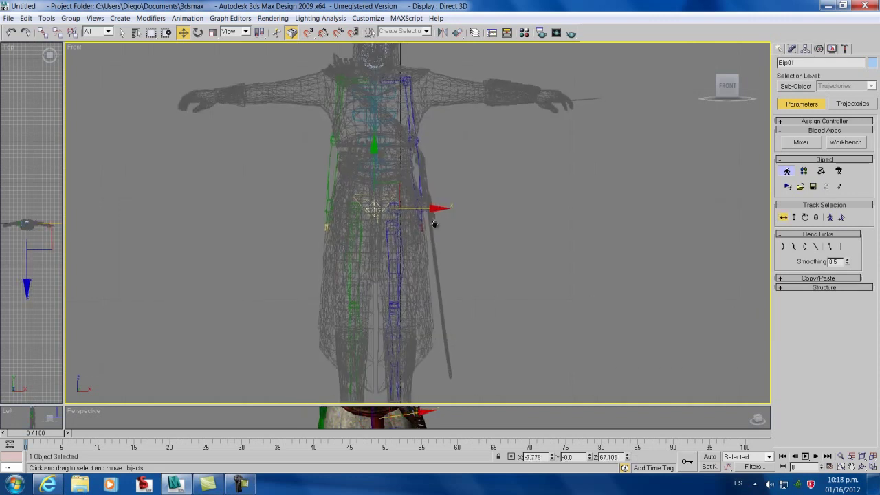
pyautogui.moveTo(433, 159)
pyautogui.mouseDown()
pyautogui.moveTo(425, 160)
pyautogui.moveTo(436, 160)
pyautogui.mouseUp()
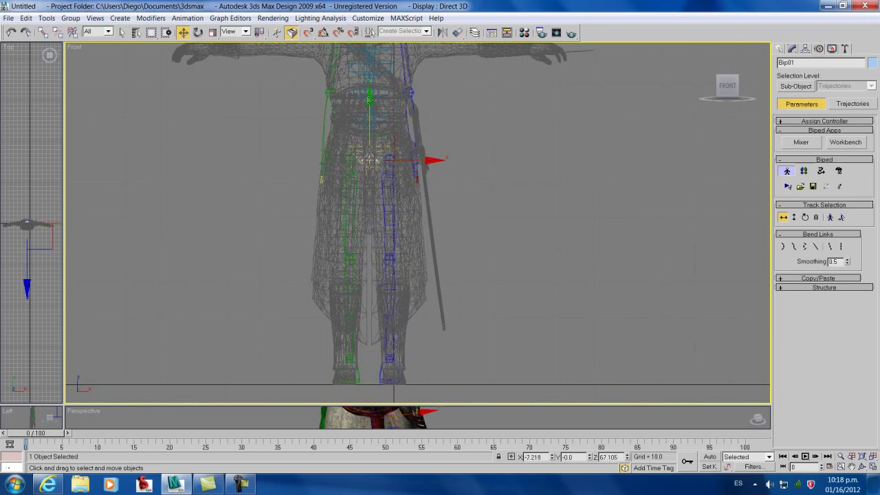
pyautogui.moveTo(369, 99); pyautogui.dragTo(370, 102)
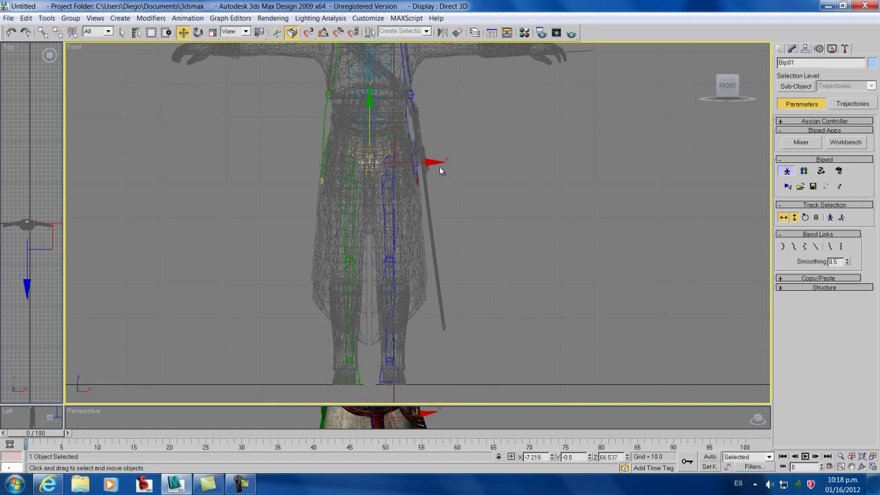
pyautogui.moveTo(440, 170); pyautogui.dragTo(422, 160, button='middle')
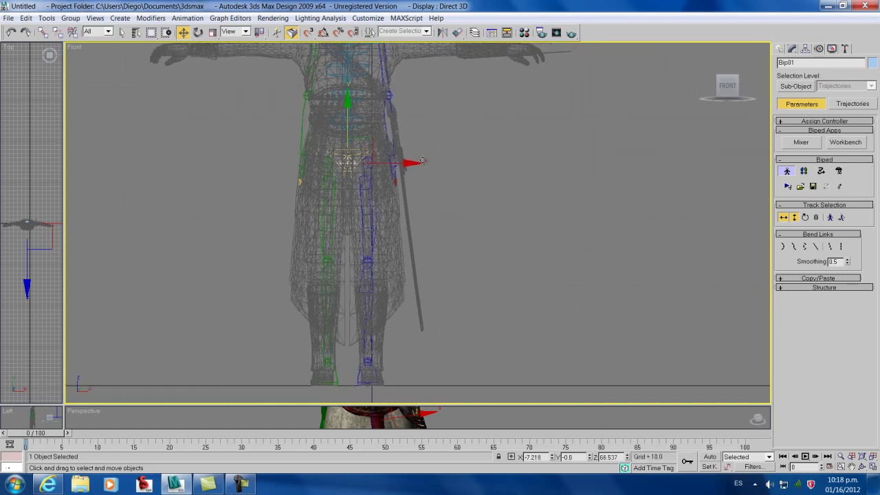
# Shift Bip01 L Foot slightly left to line up with the mesh boot.
pyautogui.click(442, 203)
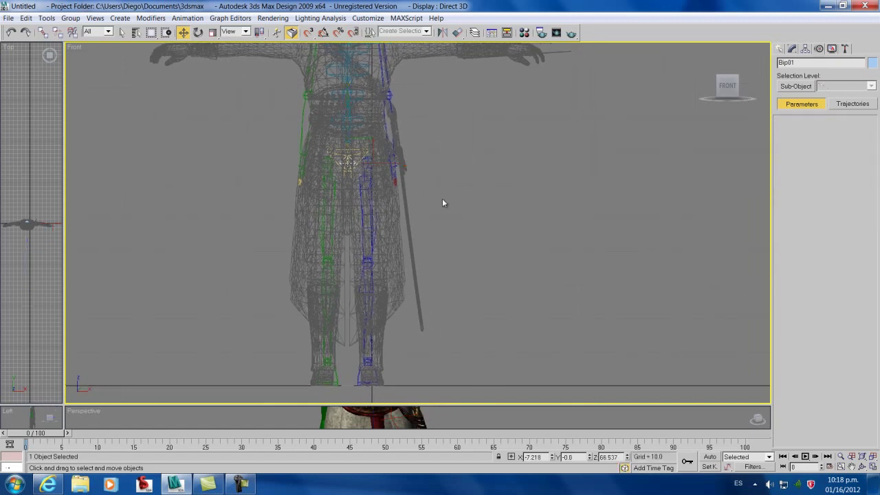
pyautogui.click(359, 382)
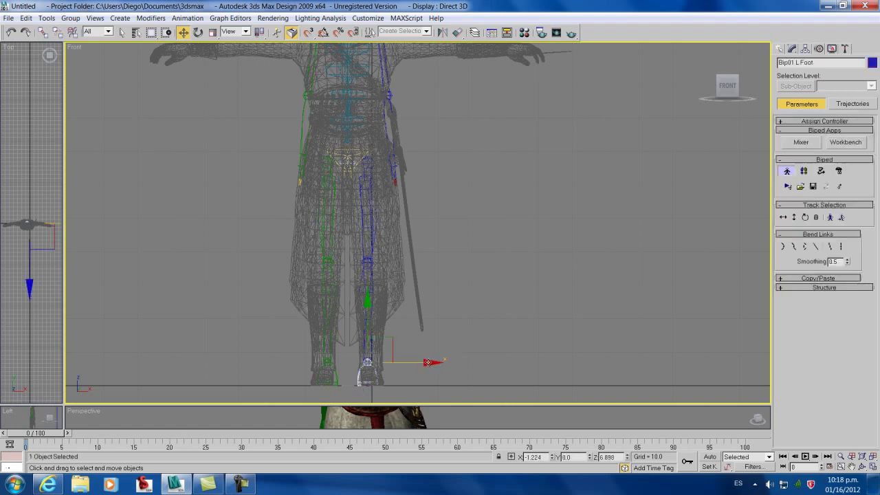
pyautogui.moveTo(433, 363); pyautogui.dragTo(431, 363)
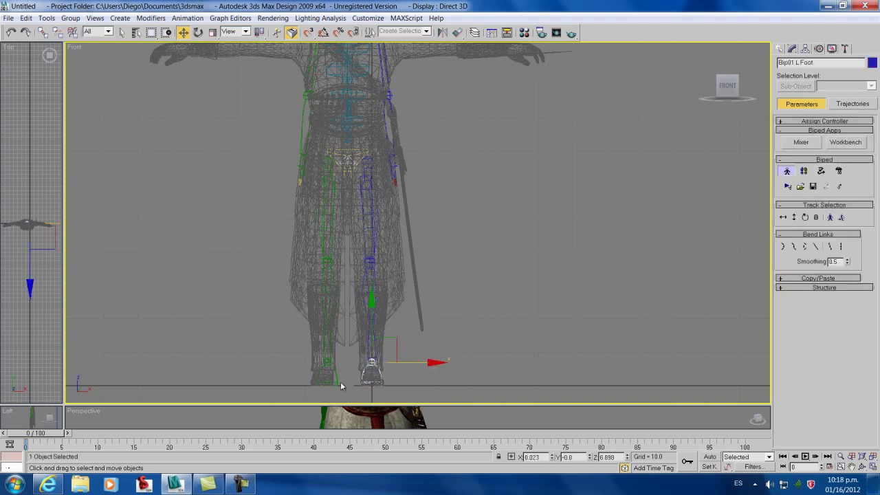
pyautogui.moveTo(338, 383); pyautogui.dragTo(359, 379)
pyautogui.moveTo(402, 243); pyautogui.dragTo(403, 305, button='middle')
pyautogui.moveTo(383, 189); pyautogui.dragTo(374, 245, button='middle')
# Raise the biped's left arm by its hand until it is level with the mesh arm.
pyautogui.click(354, 271)
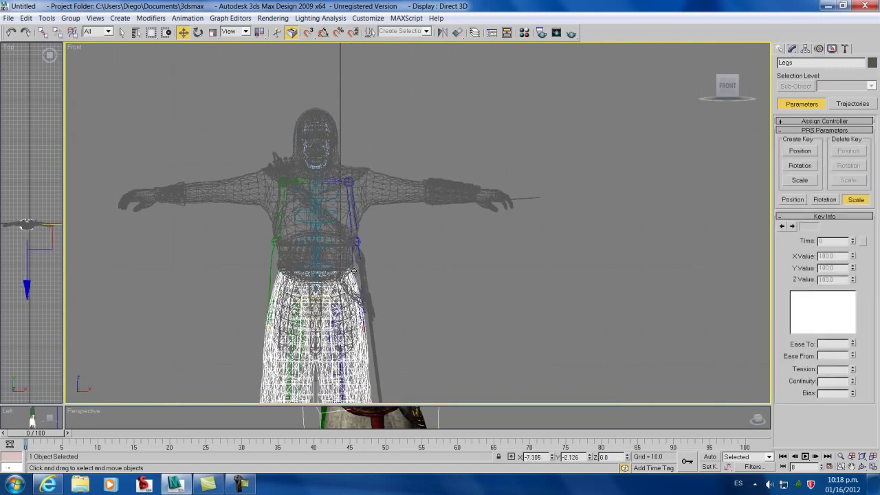
pyautogui.click(366, 300)
pyautogui.scroll(3, 374, 323)
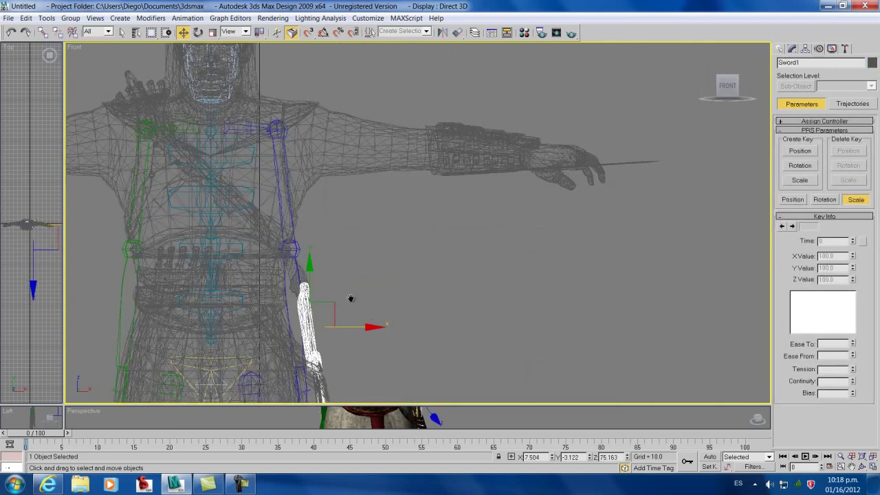
pyautogui.moveTo(349, 300); pyautogui.dragTo(348, 235, button='middle')
pyautogui.click(314, 299)
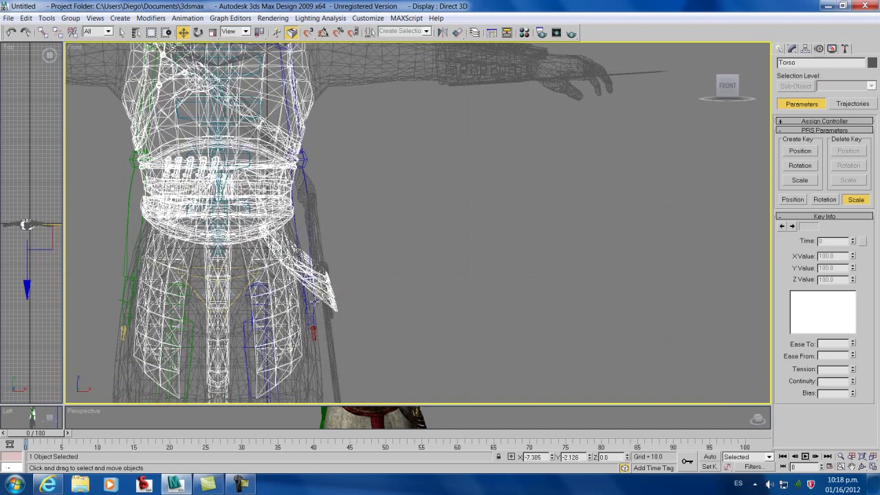
pyautogui.click(314, 299)
pyautogui.click(315, 299)
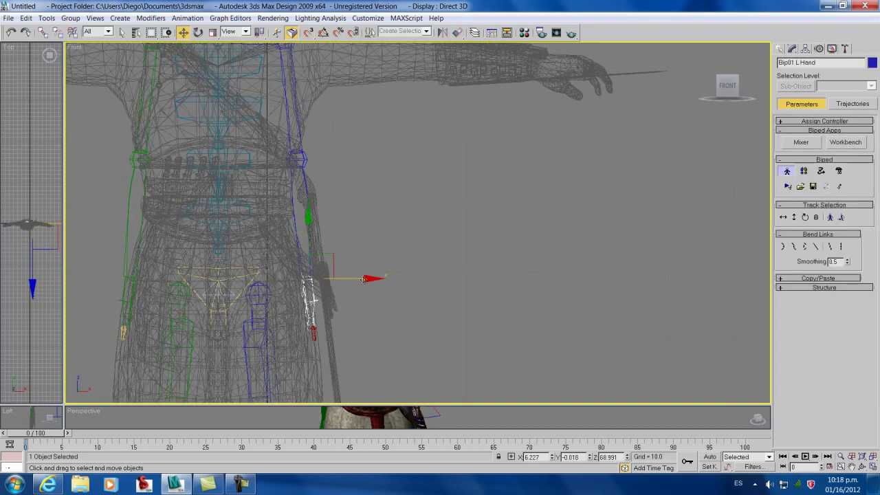
pyautogui.moveTo(362, 278); pyautogui.dragTo(546, 145)
pyautogui.moveTo(547, 148); pyautogui.dragTo(451, 344, button='middle')
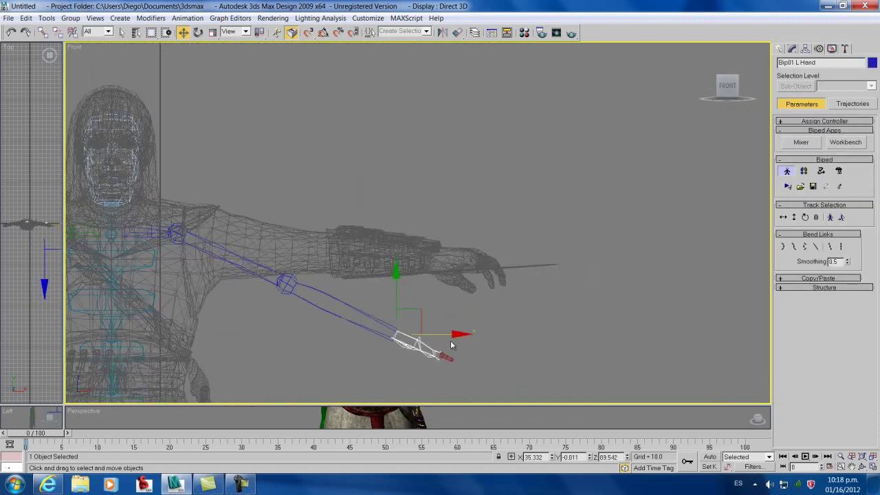
pyautogui.moveTo(454, 334); pyautogui.dragTo(475, 255)
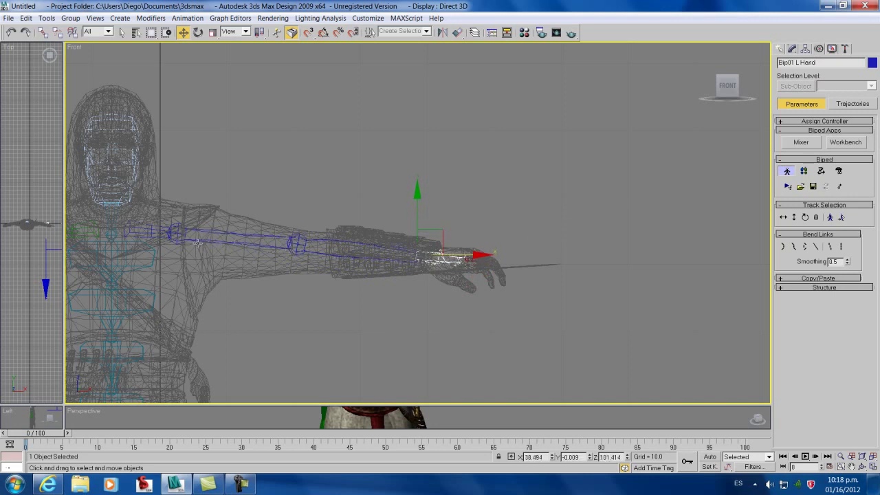
# Lengthen Bip01 L Clavicle and L UpperArm with Non-uniform Scale, to about 115.
pyautogui.click(147, 231)
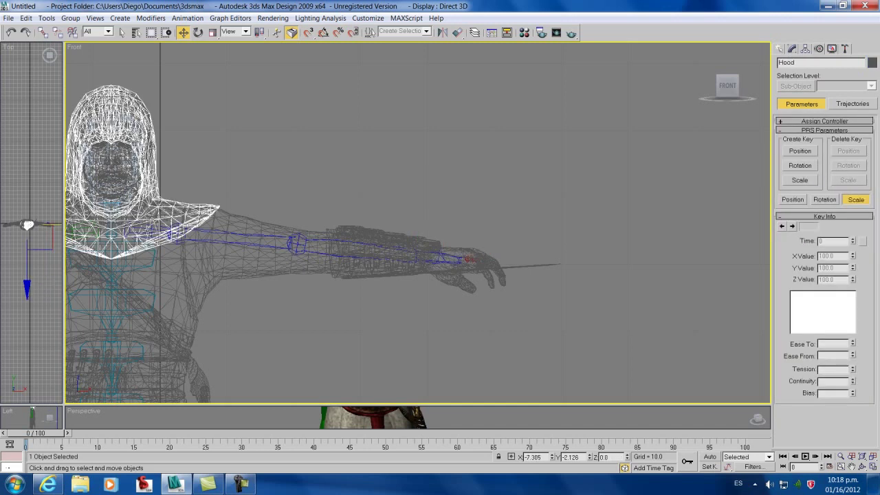
pyautogui.click(147, 231)
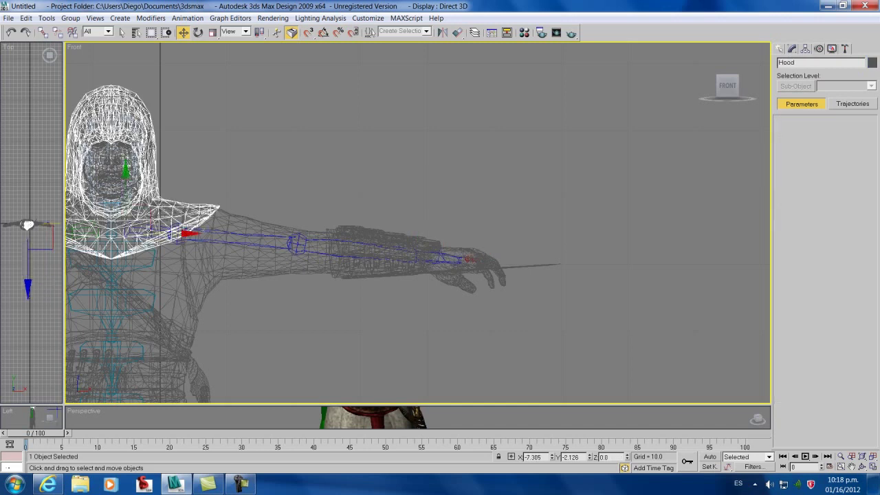
pyautogui.click(213, 32)
pyautogui.moveTo(204, 239); pyautogui.dragTo(206, 231)
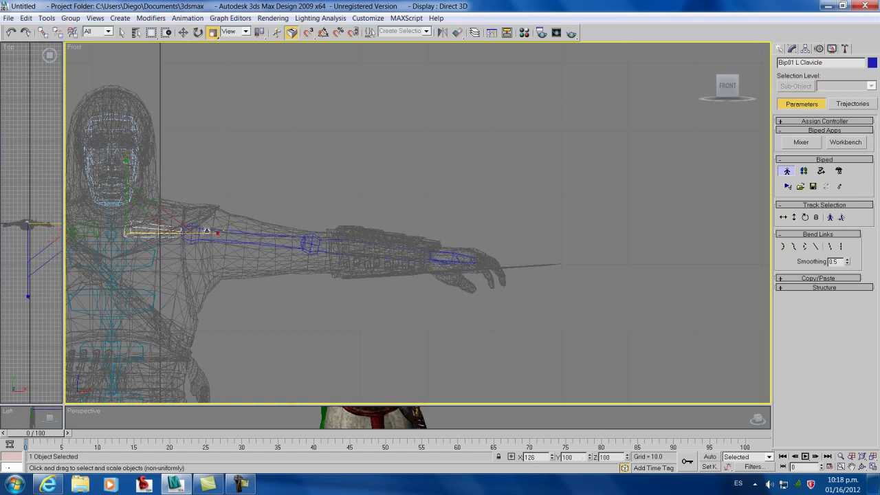
pyautogui.click(227, 232)
pyautogui.click(235, 234)
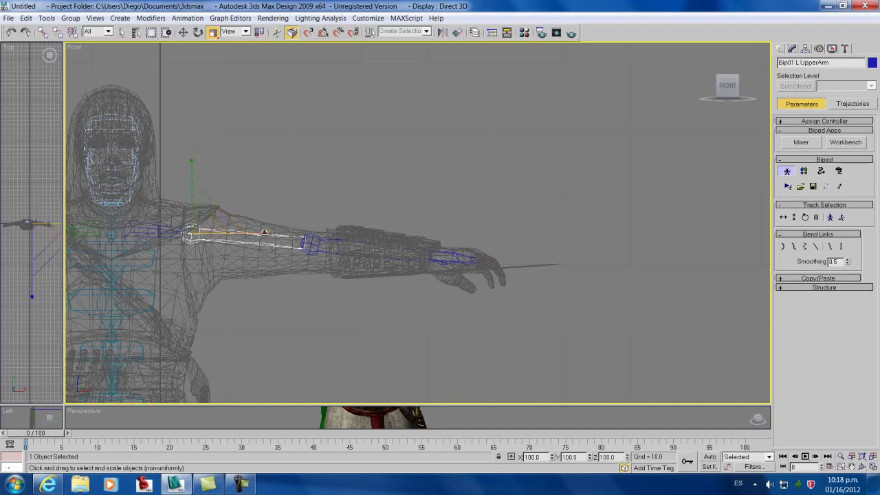
pyautogui.moveTo(264, 232); pyautogui.dragTo(270, 231)
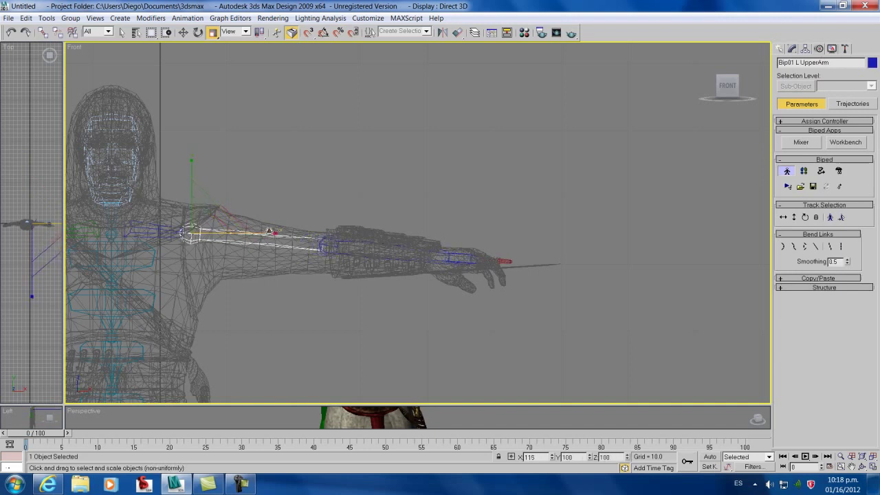
# Move Bip01 L Hand slightly down on Y into the mesh hand.
pyautogui.click(183, 33)
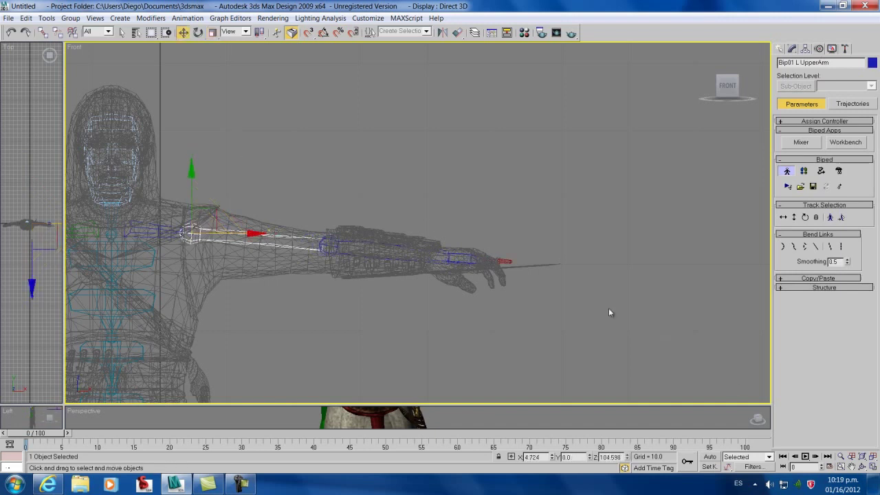
pyautogui.click(497, 258)
pyautogui.scroll(2, 490, 271)
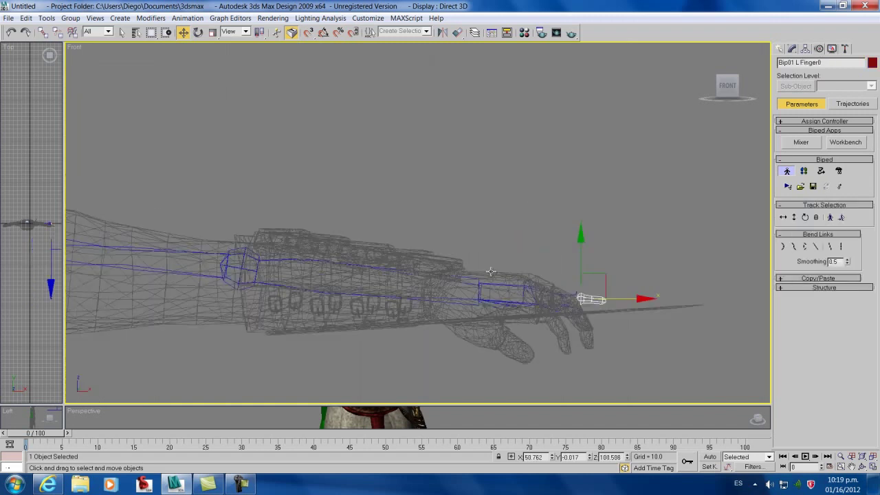
pyautogui.click(494, 297)
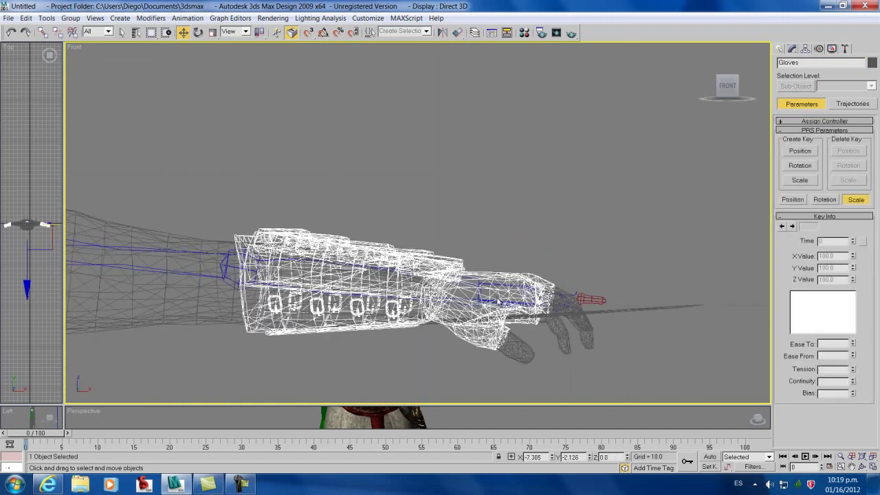
pyautogui.click(497, 302)
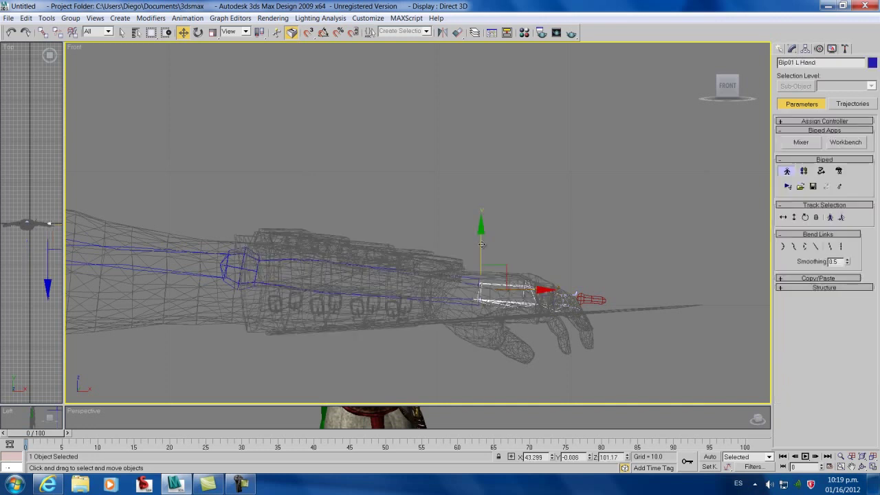
pyautogui.moveTo(481, 244); pyautogui.dragTo(484, 255)
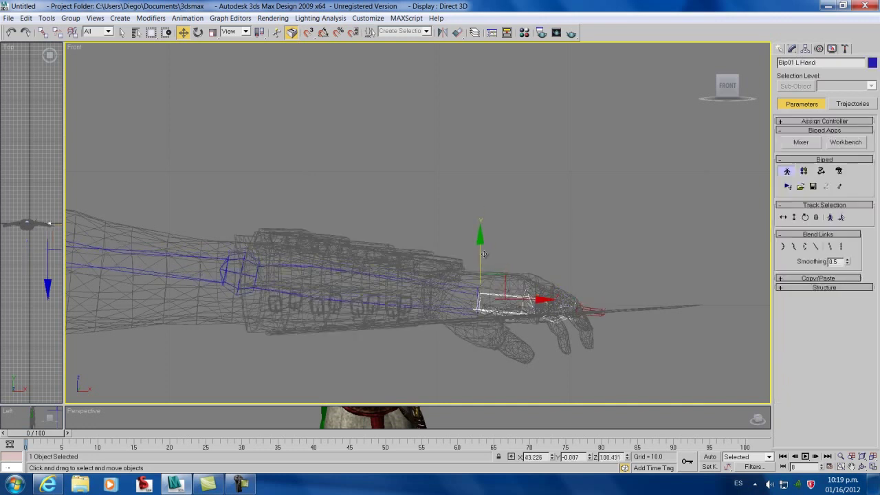
# Try scaling Bip01 L Forearm, undo it, and zoom out to the whole character.
pyautogui.click(311, 267)
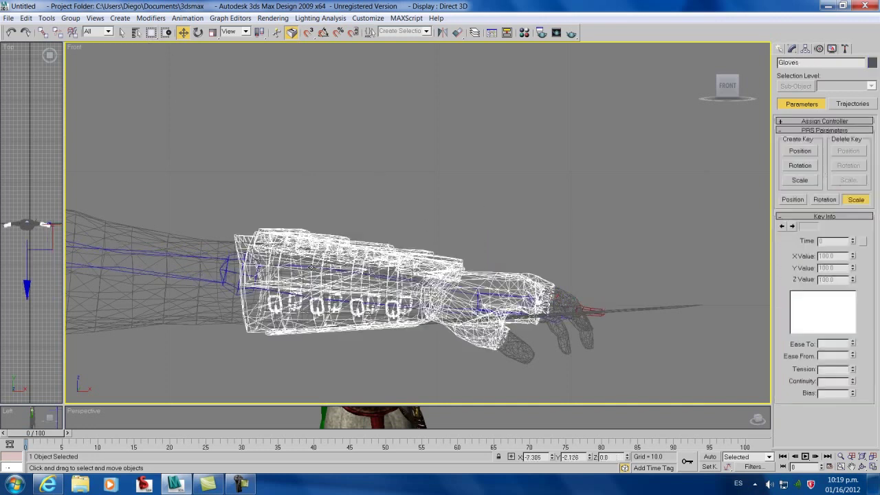
pyautogui.click(309, 283)
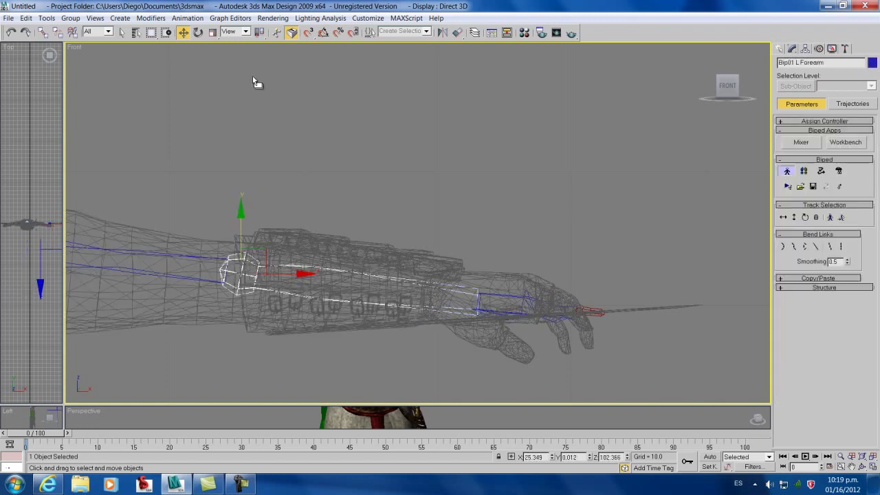
pyautogui.click(213, 32)
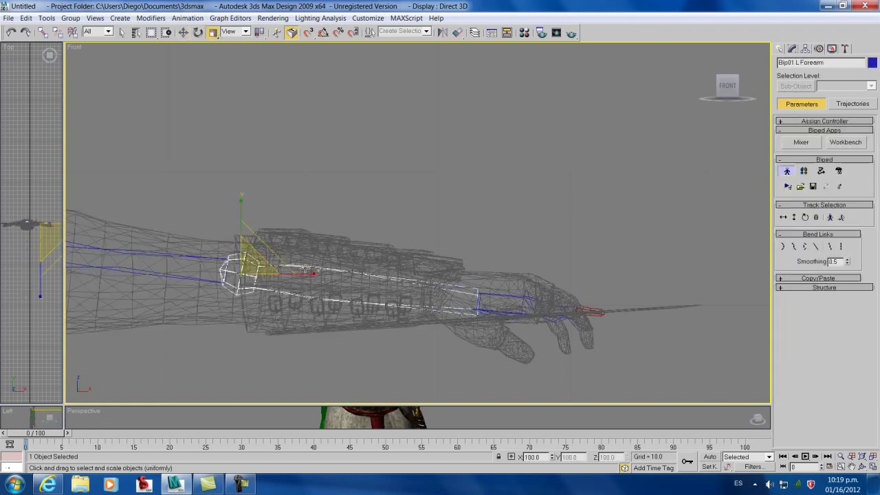
pyautogui.moveTo(313, 273); pyautogui.dragTo(313, 273)
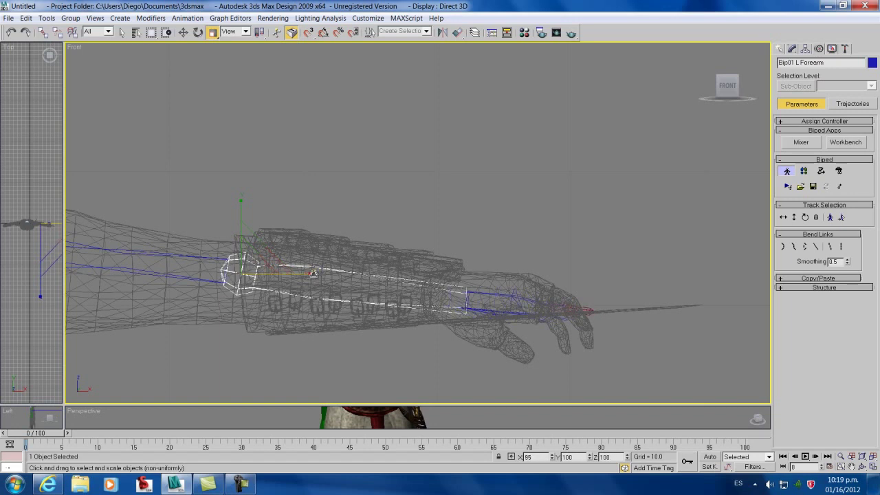
pyautogui.hotkey('ctrl', 'z')
pyautogui.scroll(-3, 344, 250)
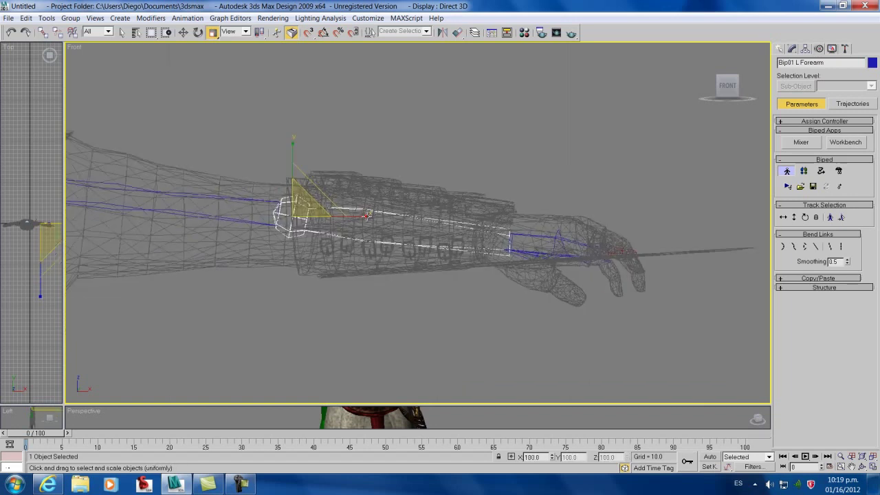
pyautogui.moveTo(337, 265); pyautogui.dragTo(397, 232, button='middle')
pyautogui.scroll(-2, 347, 258)
pyautogui.scroll(-2, 440, 234)
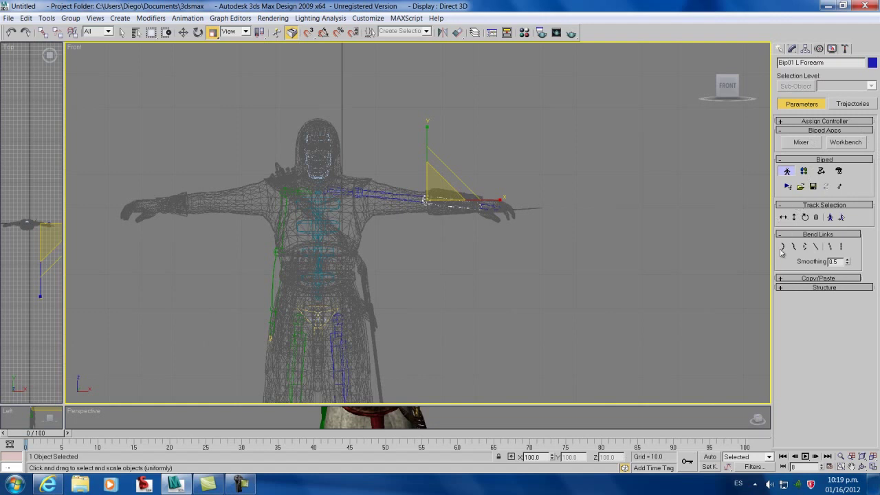
# Create posture collection Coll01 and copy the Bip01 L Forearm posture into it.
pyautogui.click(784, 278)
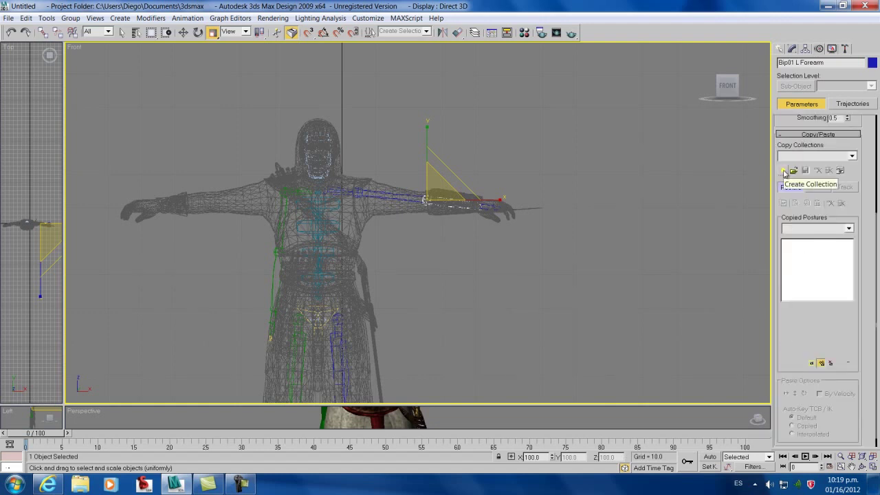
pyautogui.click(784, 172)
pyautogui.click(785, 203)
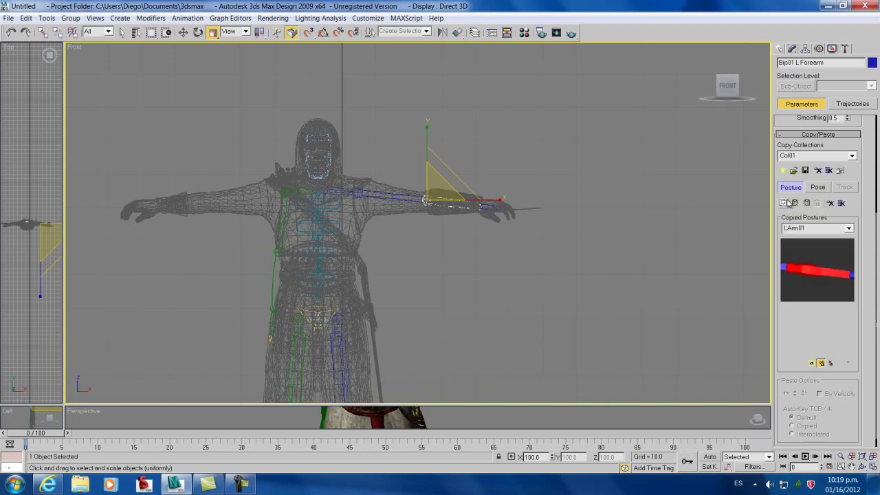
pyautogui.click(808, 203)
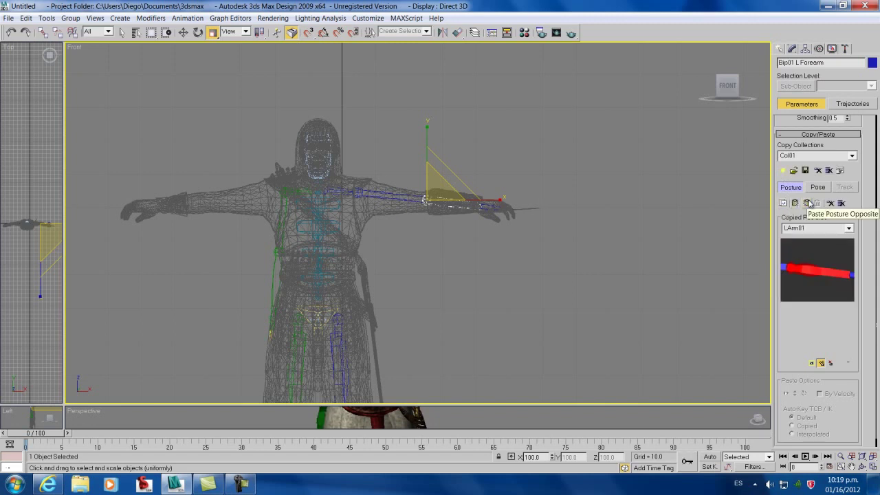
pyautogui.scroll(3, 483, 207)
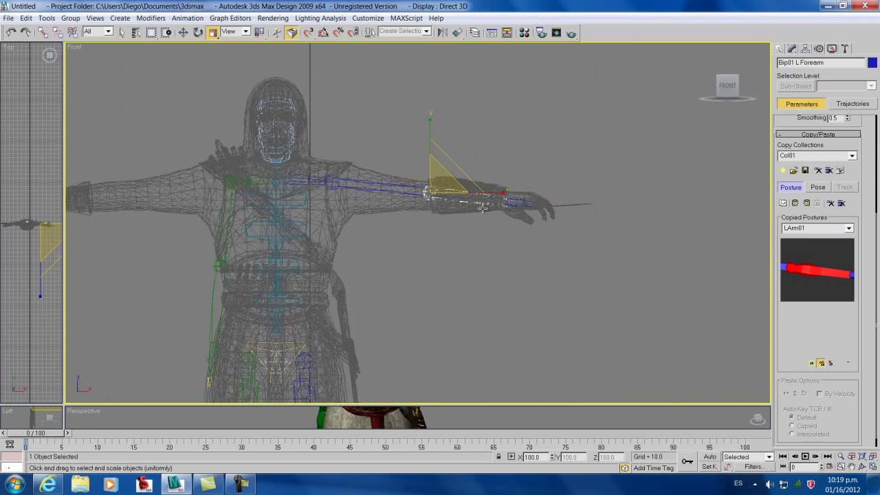
# Copy the Bip01 L Hand and L UpperArm postures into Coll01, ending with LArm03.
pyautogui.click(552, 190)
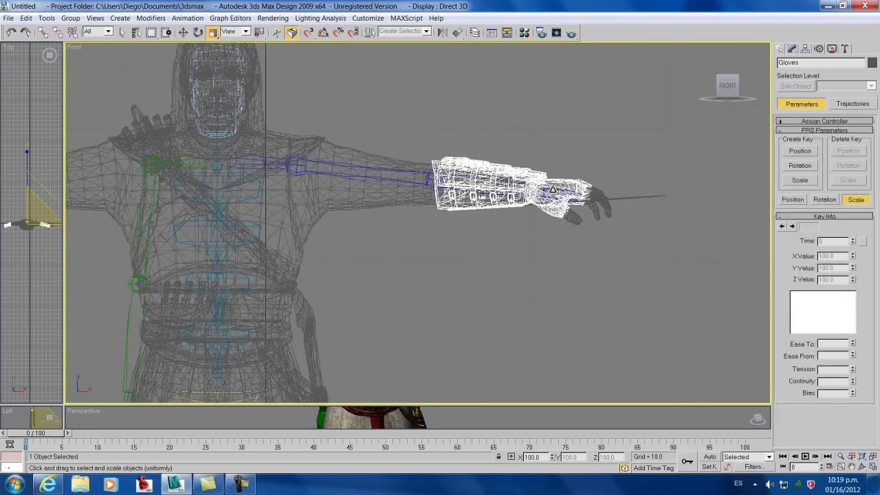
pyautogui.click(554, 191)
pyautogui.click(783, 203)
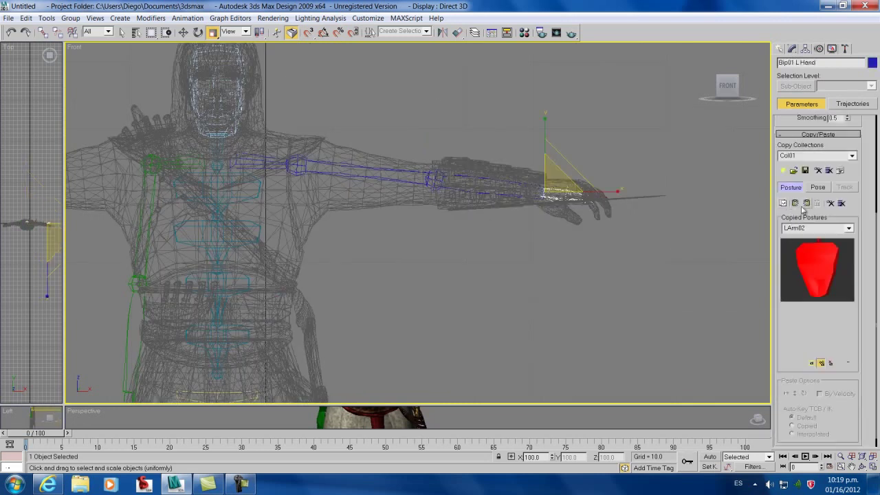
pyautogui.click(372, 168)
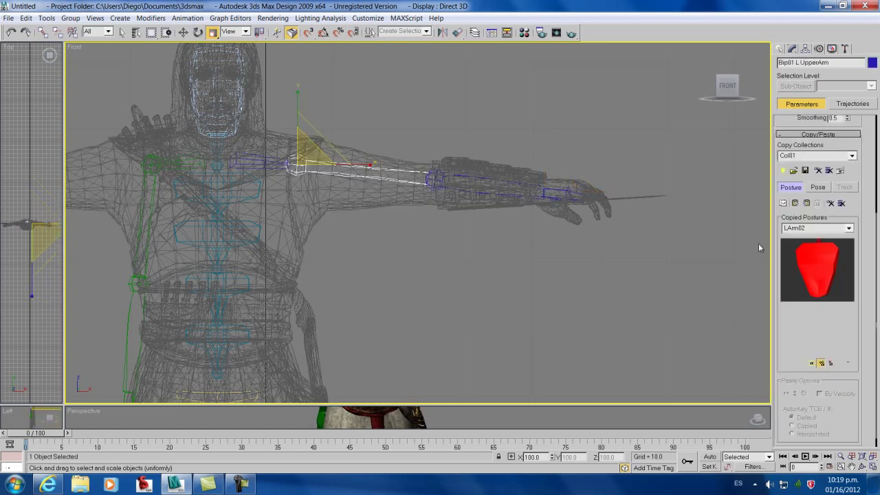
pyautogui.click(783, 203)
# Inspect the opposite arm and forearm in the Front view, then return toward the chest.
pyautogui.scroll(-5, 351, 238)
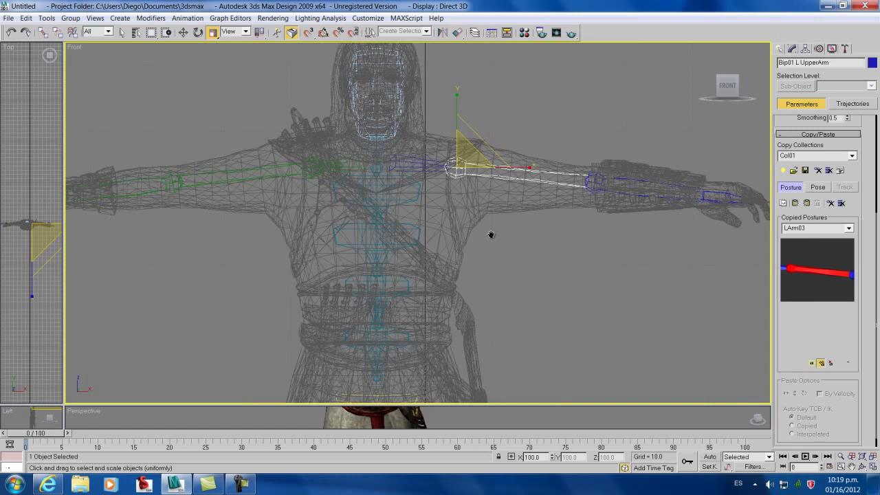
pyautogui.scroll(-1, 147, 223)
pyautogui.scroll(4, 147, 223)
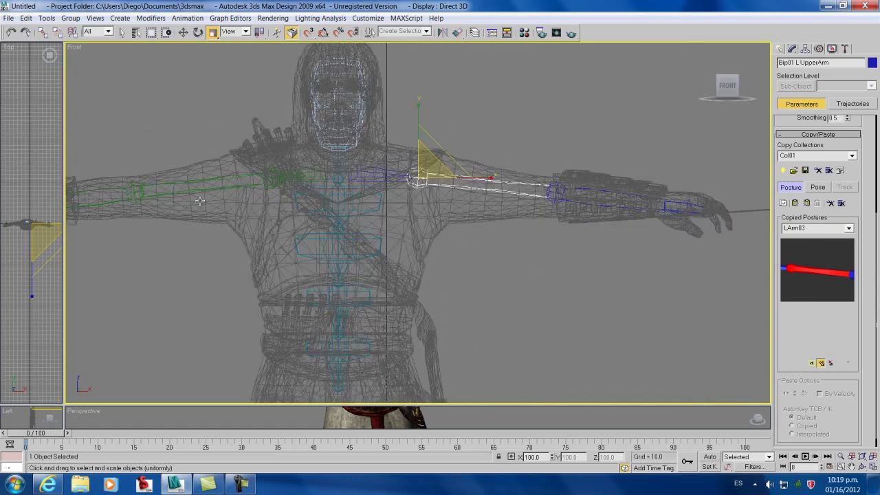
pyautogui.moveTo(237, 165); pyautogui.dragTo(641, 217, button='middle')
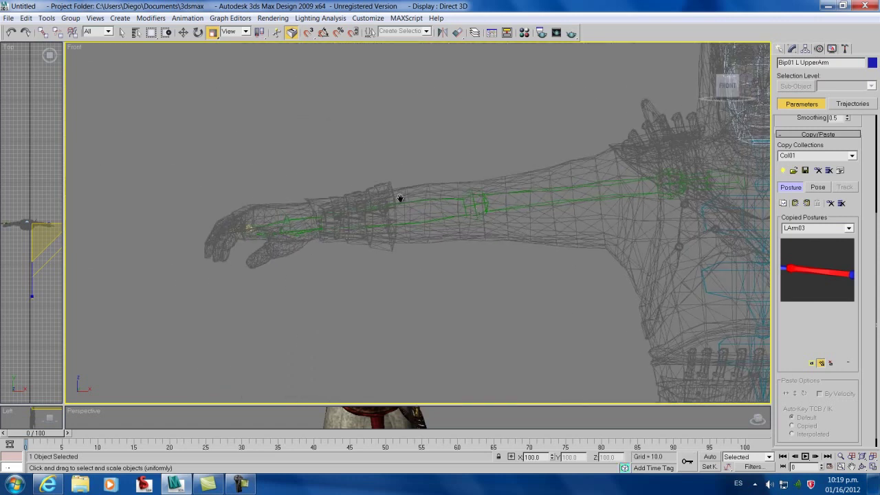
pyautogui.scroll(3, 337, 198)
pyautogui.moveTo(249, 220); pyautogui.dragTo(290, 223, button='middle')
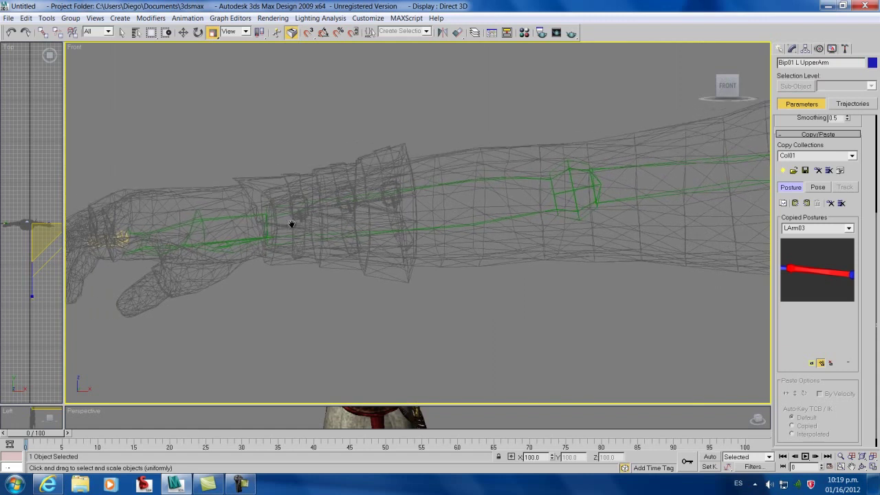
pyautogui.click(236, 215)
pyautogui.scroll(-5, 652, 193)
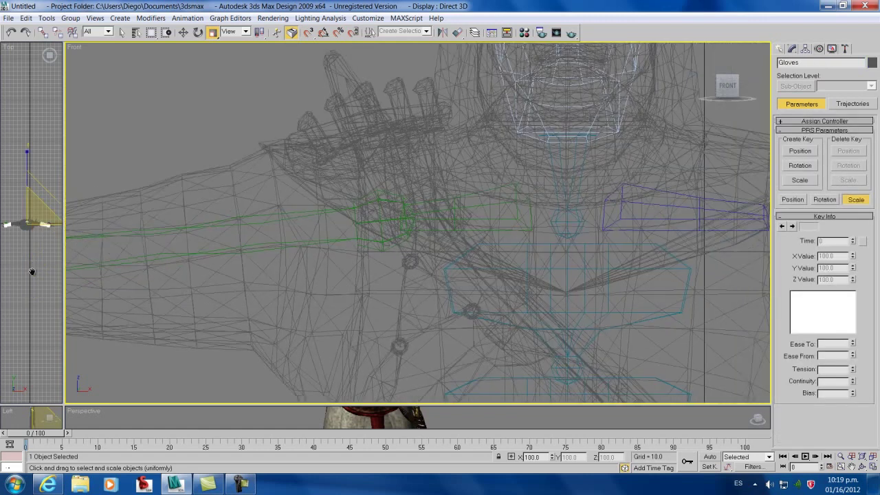
pyautogui.moveTo(525, 198); pyautogui.dragTo(475, 205, button='middle')
# Copy Bip01 L Clavicle's posture as LArm04 and paste the arm posture onto the opposite side.
pyautogui.click(665, 214)
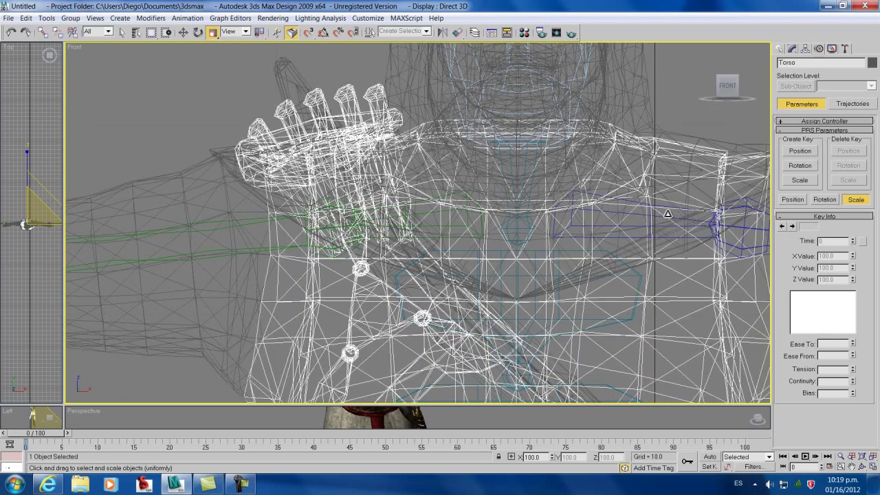
pyautogui.click(678, 218)
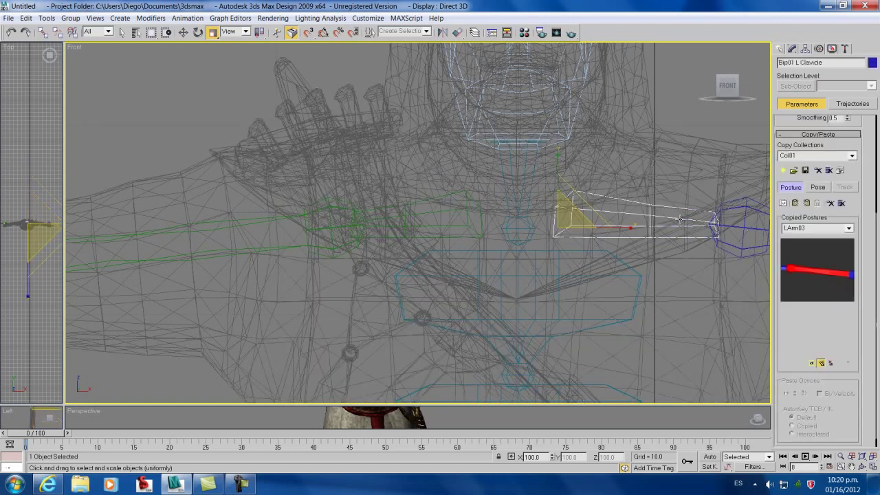
pyautogui.click(783, 203)
pyautogui.click(807, 203)
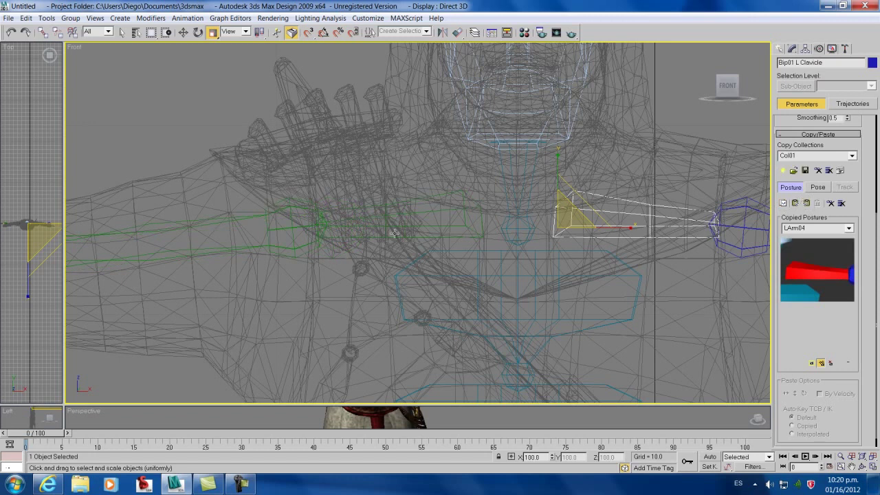
# Enlarge the Left viewport beside Perspective.
pyautogui.scroll(-8, 394, 233)
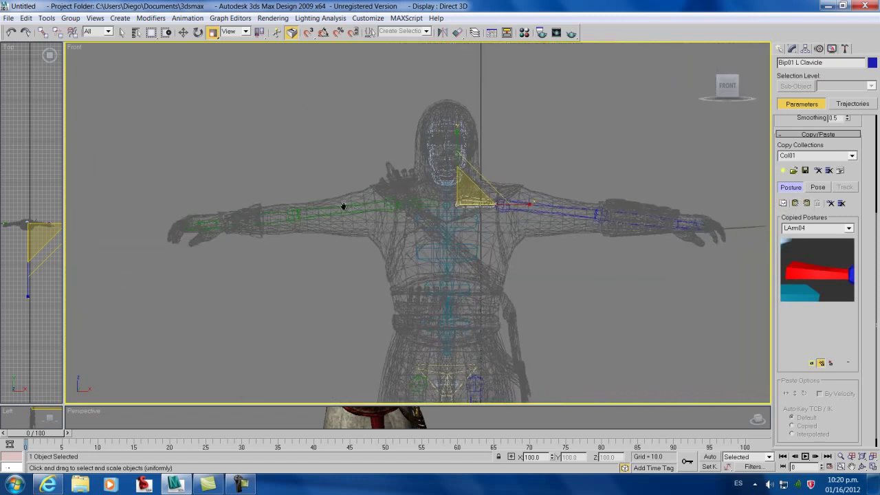
pyautogui.moveTo(344, 206); pyautogui.dragTo(314, 210, button='middle')
pyautogui.moveTo(468, 214); pyautogui.dragTo(443, 216, button='middle')
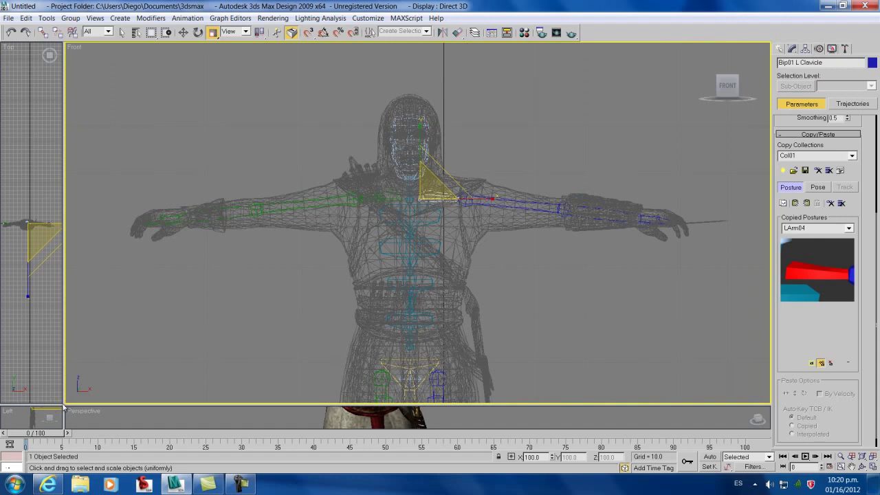
pyautogui.moveTo(65, 403); pyautogui.dragTo(619, 79)
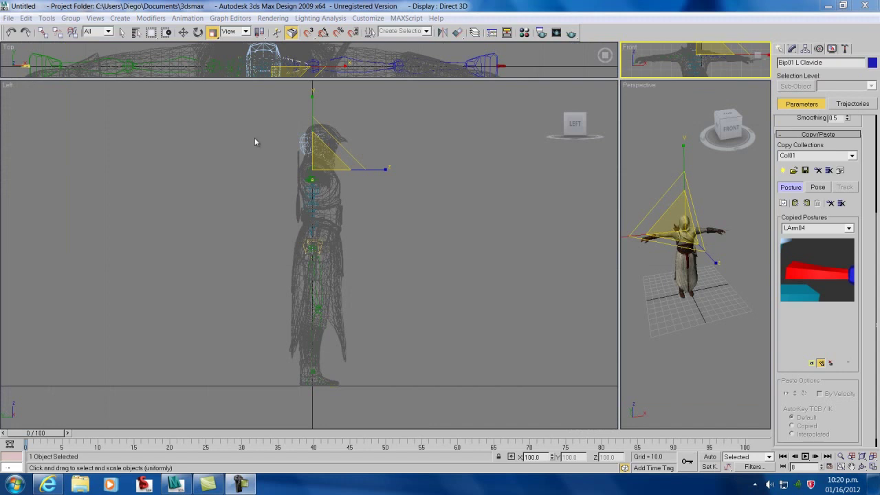
# In the Left view, rotate Bip01 Spine about -11.7° on Z to match the torso.
pyautogui.moveTo(254, 142); pyautogui.dragTo(183, 194, button='middle')
pyautogui.scroll(2, 183, 195)
pyautogui.moveTo(222, 227); pyautogui.dragTo(256, 120, button='middle')
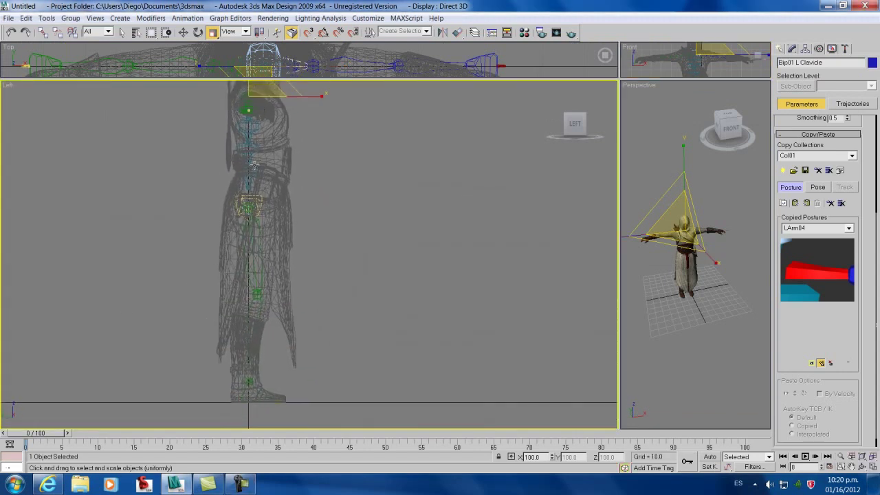
pyautogui.moveTo(288, 147); pyautogui.dragTo(272, 184, button='middle')
pyautogui.scroll(6, 250, 183)
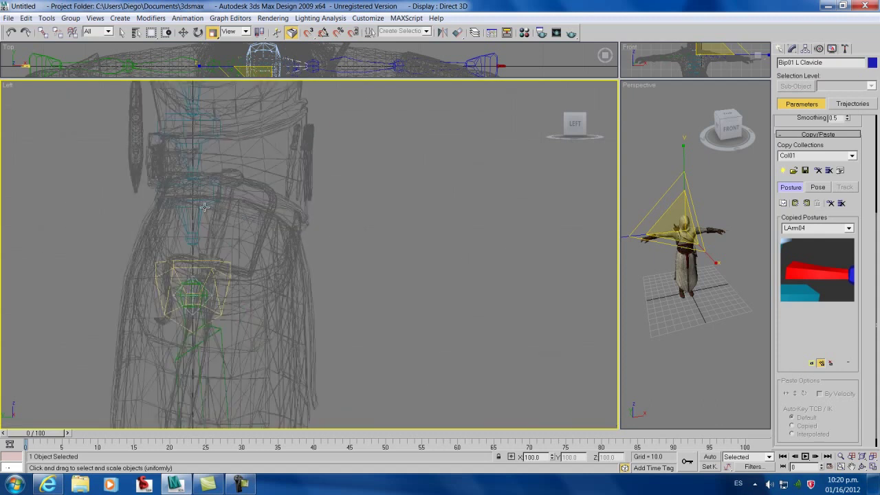
pyautogui.doubleClick(204, 207)
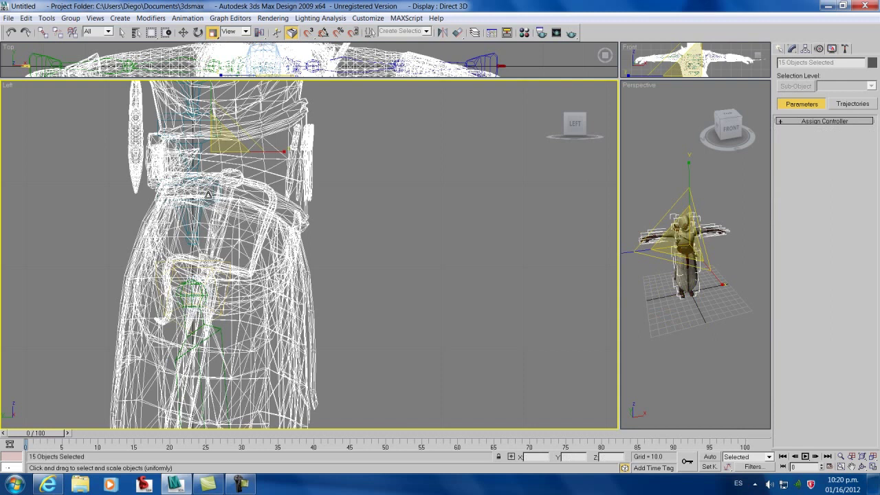
pyautogui.click(208, 196)
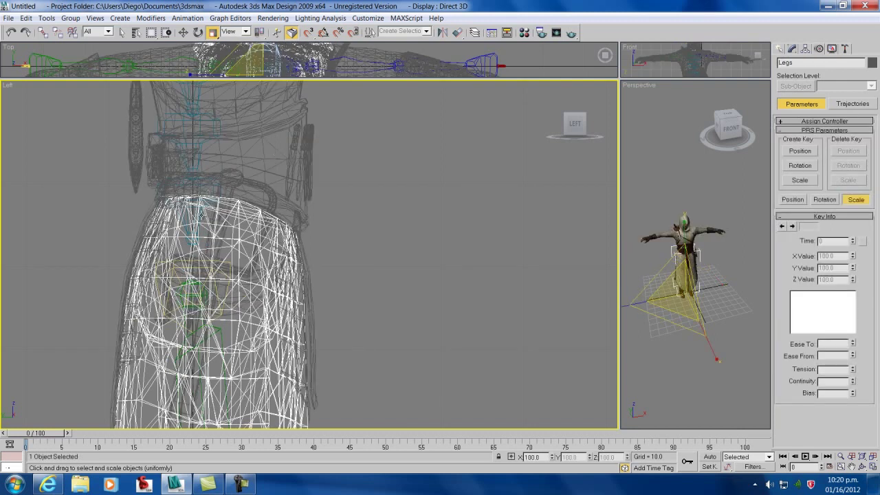
pyautogui.click(199, 214)
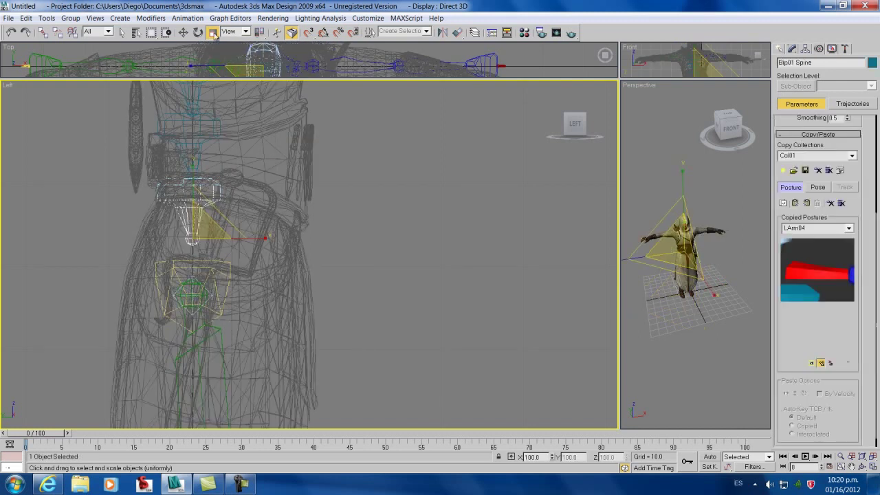
pyautogui.click(198, 32)
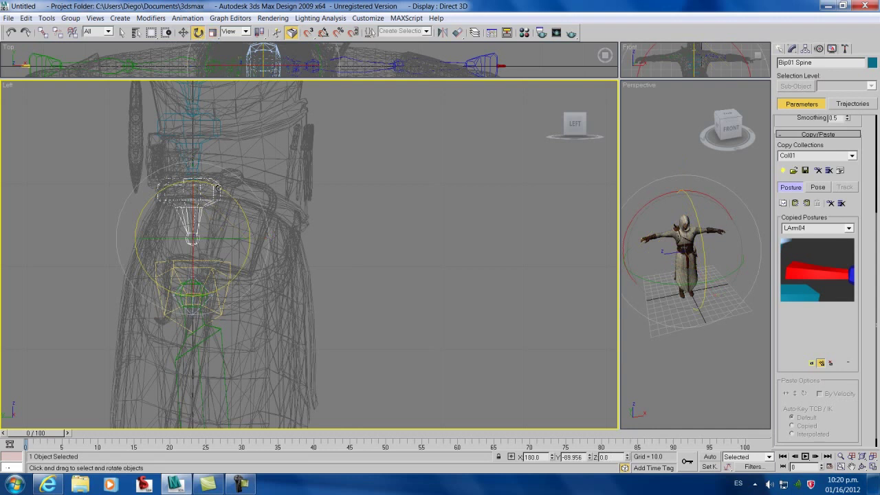
pyautogui.moveTo(217, 187); pyautogui.dragTo(231, 187)
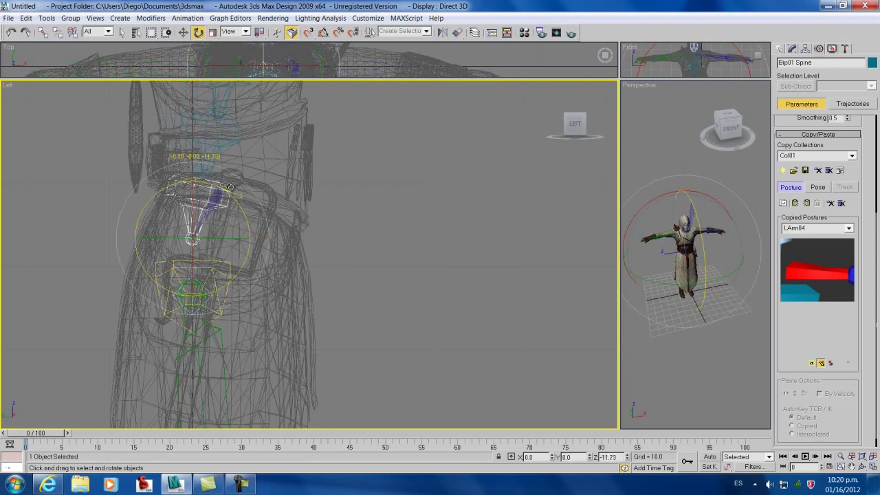
# Rotate Bip01 Spine1 about 11.8° to follow the character's back.
pyautogui.moveTo(233, 142); pyautogui.dragTo(250, 261, button='middle')
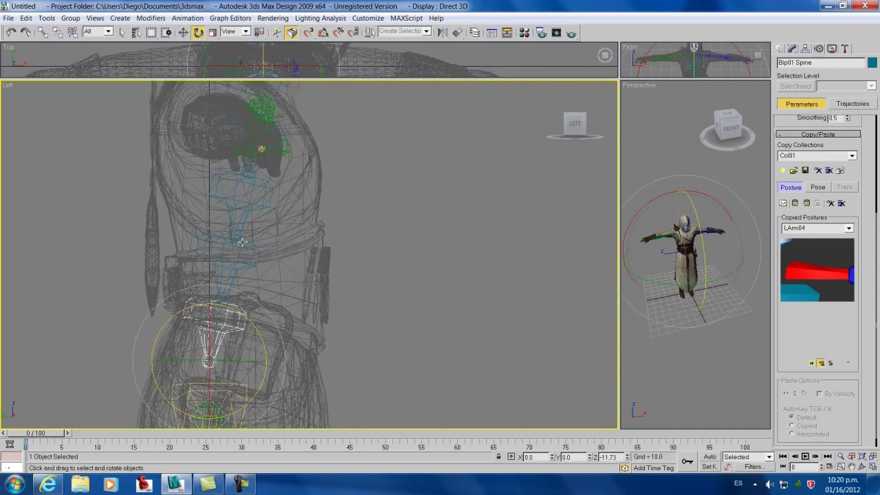
pyautogui.click(242, 241)
pyautogui.moveTo(249, 246); pyautogui.dragTo(240, 238)
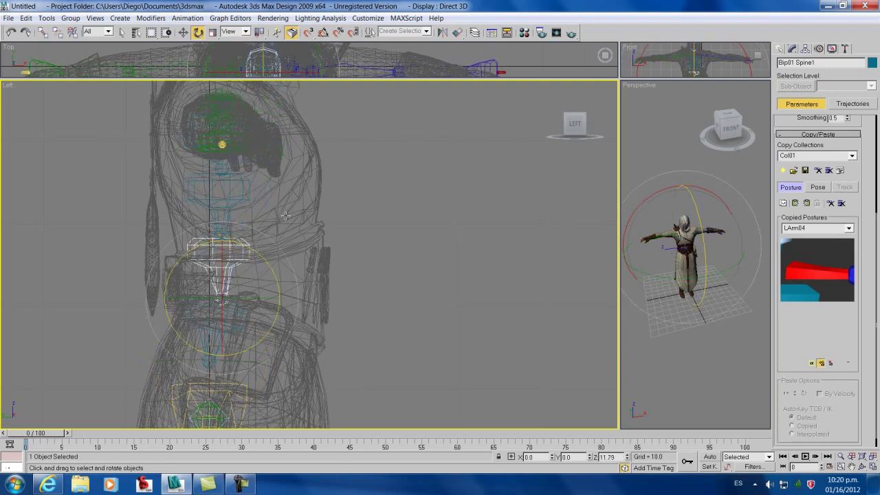
pyautogui.moveTo(280, 224); pyautogui.dragTo(261, 409, button='middle')
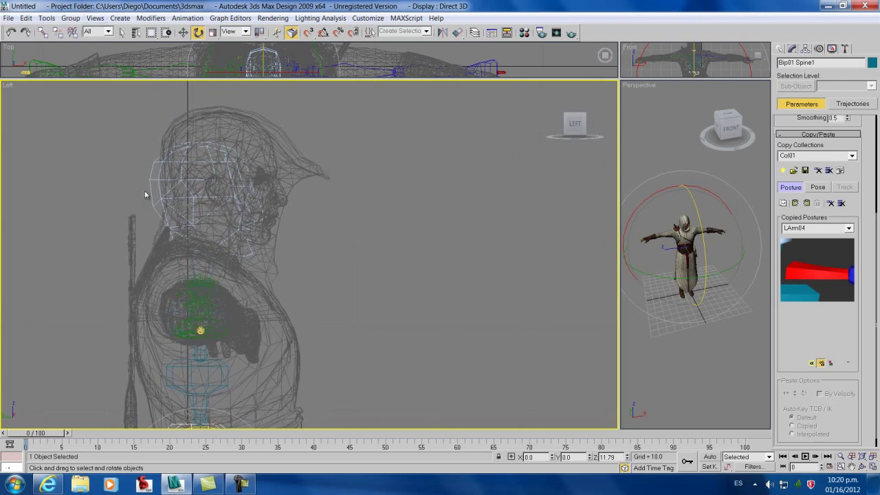
# Move Bip01 Head forward and up to about Z 110.9 inside the hooded head, then deselect it.
pyautogui.click(153, 170)
pyautogui.click(183, 33)
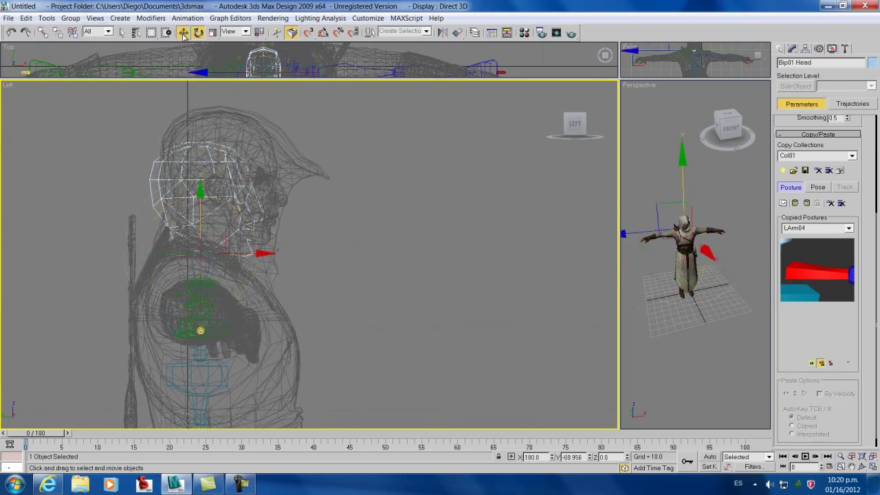
pyautogui.moveTo(225, 233); pyautogui.dragTo(247, 236)
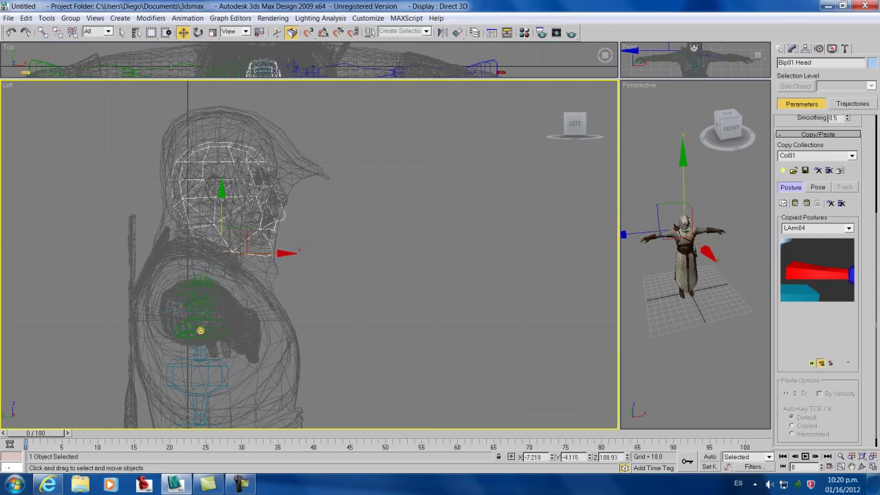
pyautogui.moveTo(227, 198); pyautogui.dragTo(227, 182)
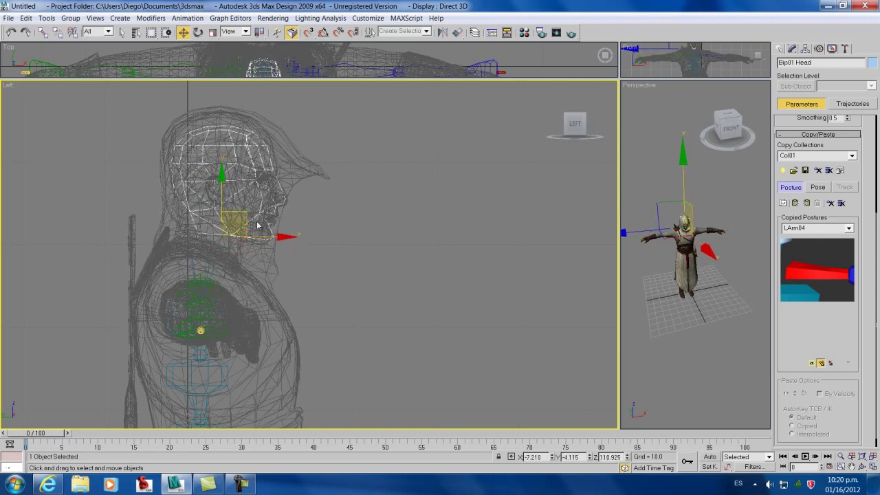
pyautogui.moveTo(278, 236); pyautogui.dragTo(281, 236)
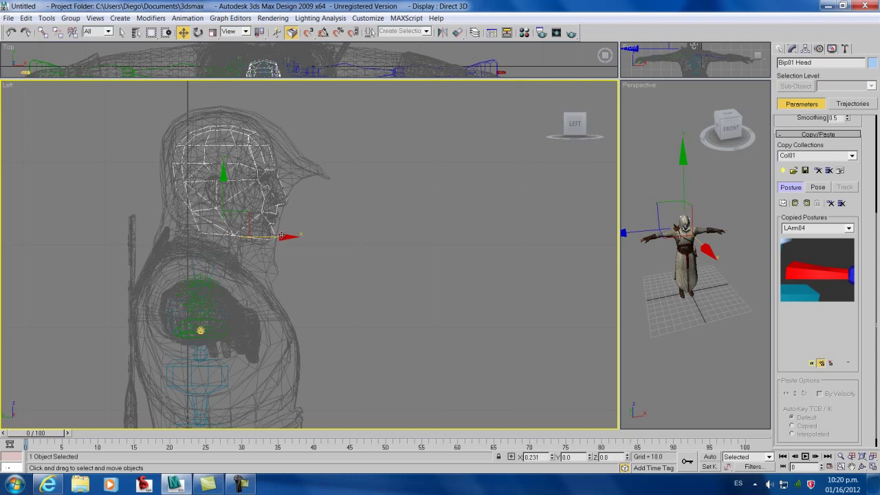
pyautogui.click(365, 211)
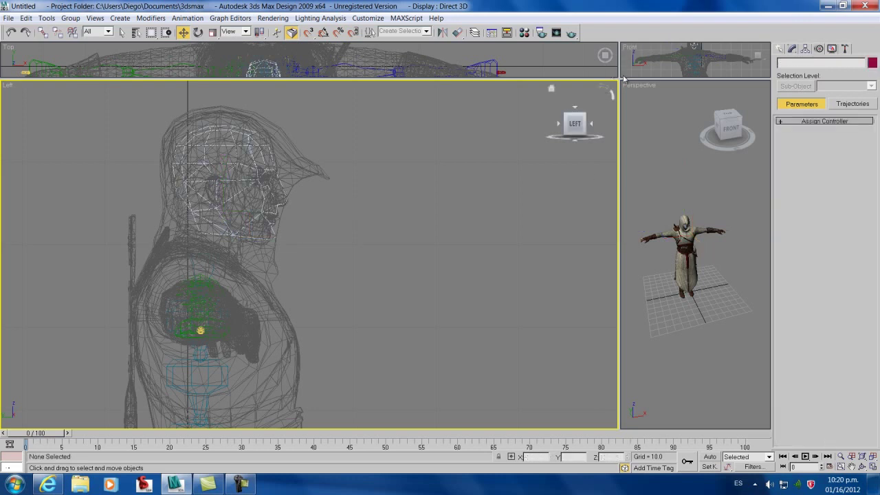
# Show a large Perspective view with a Front view above it, and open the Display panel's hide options.
pyautogui.moveTo(619, 80); pyautogui.dragTo(78, 51)
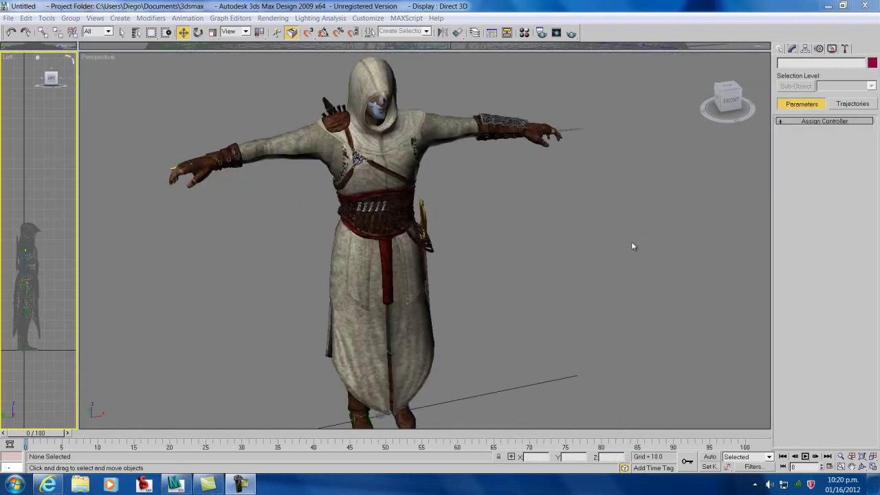
pyautogui.scroll(-6, 506, 187)
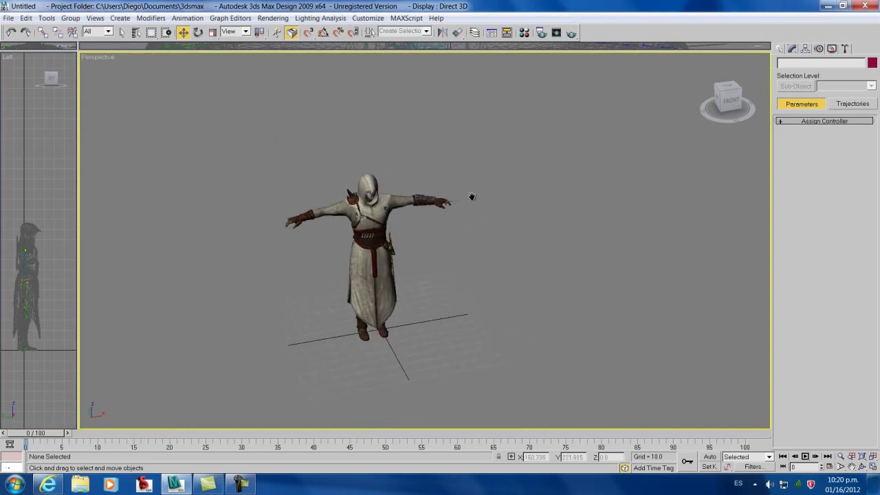
pyautogui.scroll(2, 470, 207)
pyautogui.scroll(2, 469, 207)
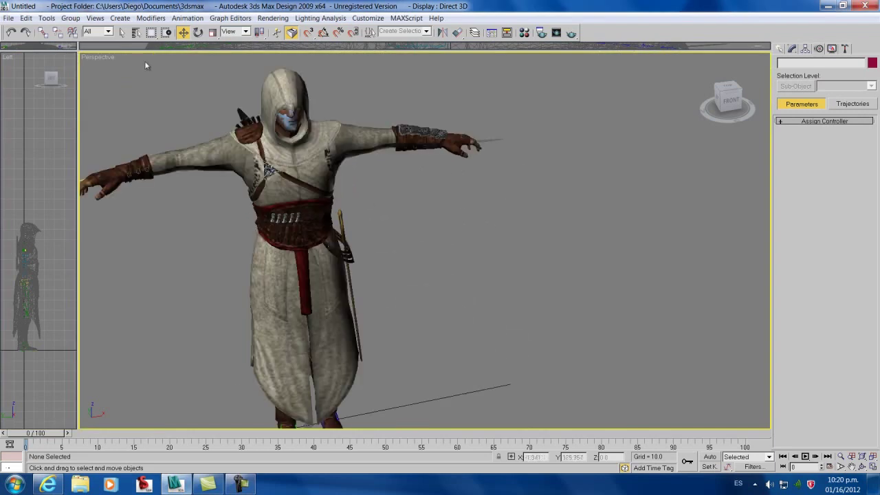
pyautogui.moveTo(77, 52); pyautogui.dragTo(67, 134)
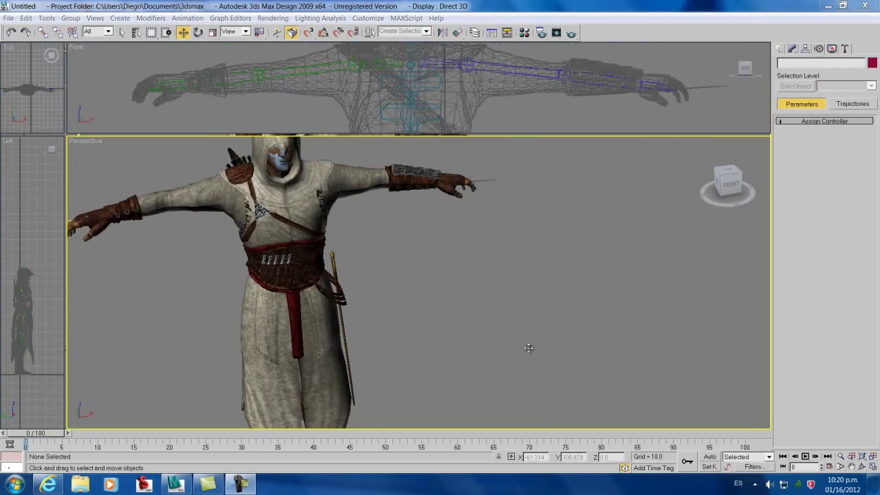
pyautogui.scroll(-4, 543, 270)
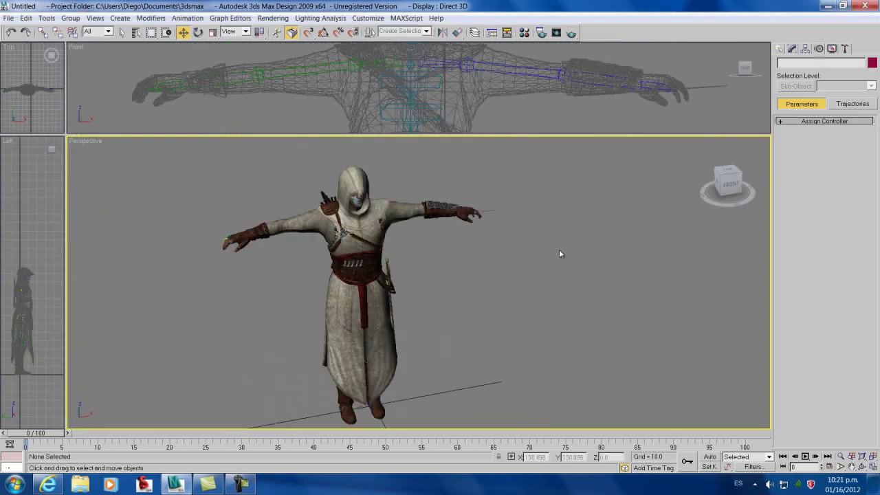
pyautogui.click(831, 50)
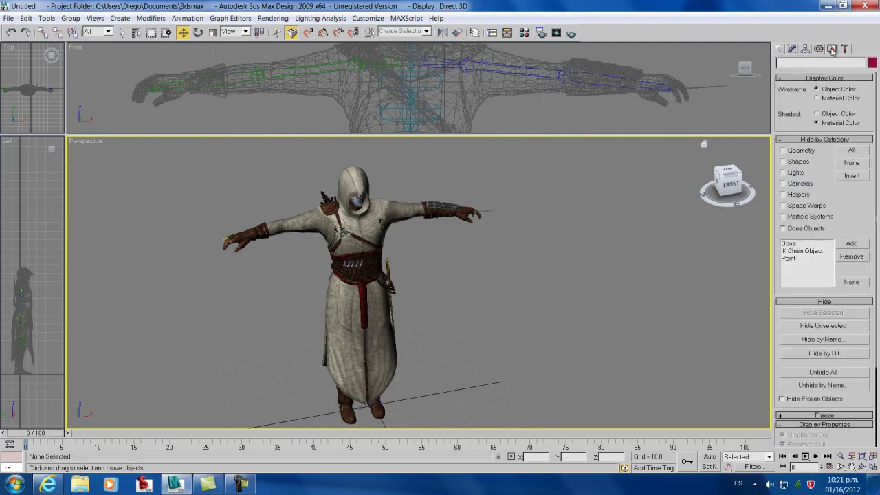